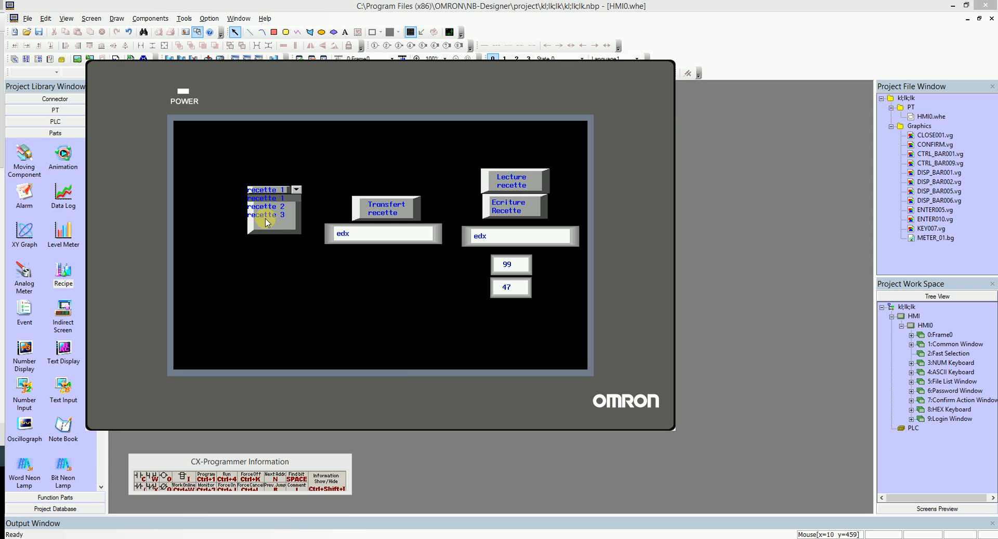
# Step: Transfer and read the recipe in the running simulation, and enter ff as the recipe name
pyautogui.click(372, 209)
pyautogui.click(517, 178)
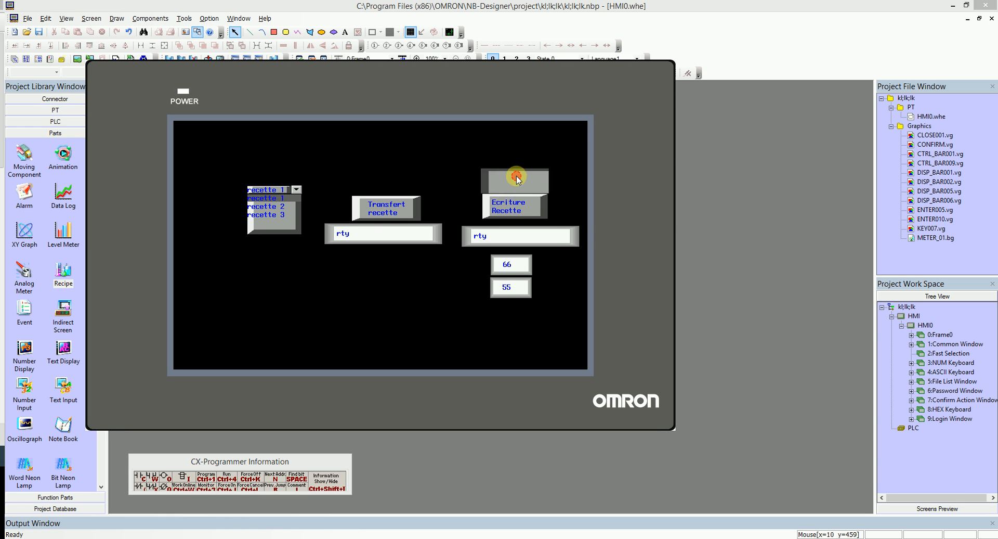
pyautogui.click(501, 235)
pyautogui.doubleClick(358, 259)
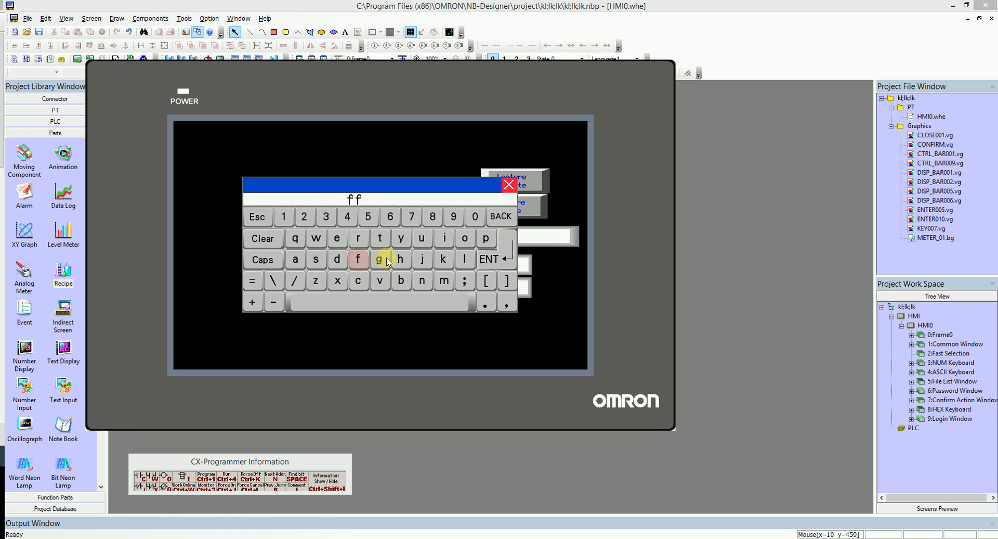
pyautogui.click(490, 258)
# Step: Write the modified recipe, transfer it again, and close the simulation
pyautogui.click(517, 211)
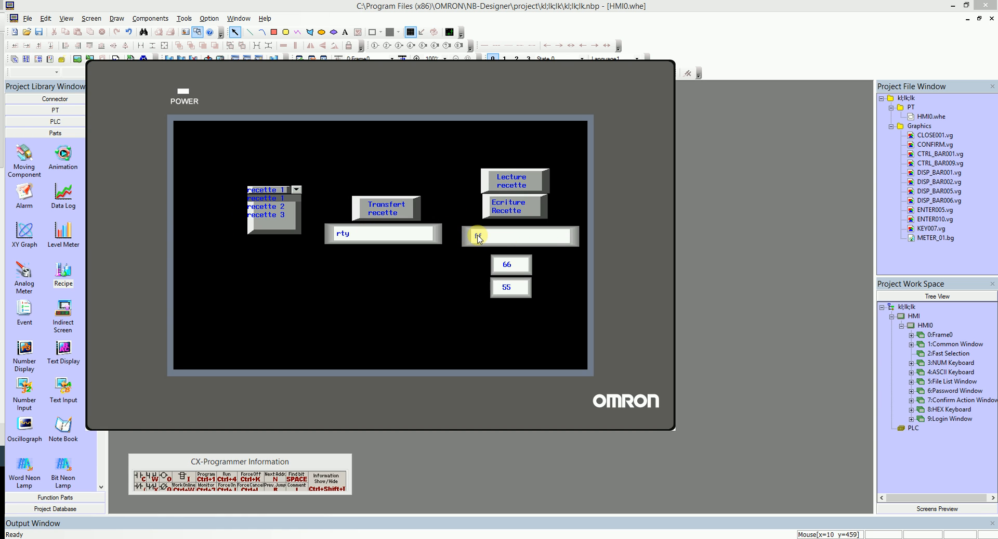
pyautogui.click(394, 212)
pyautogui.click(513, 210)
pyautogui.rightClick(151, 292)
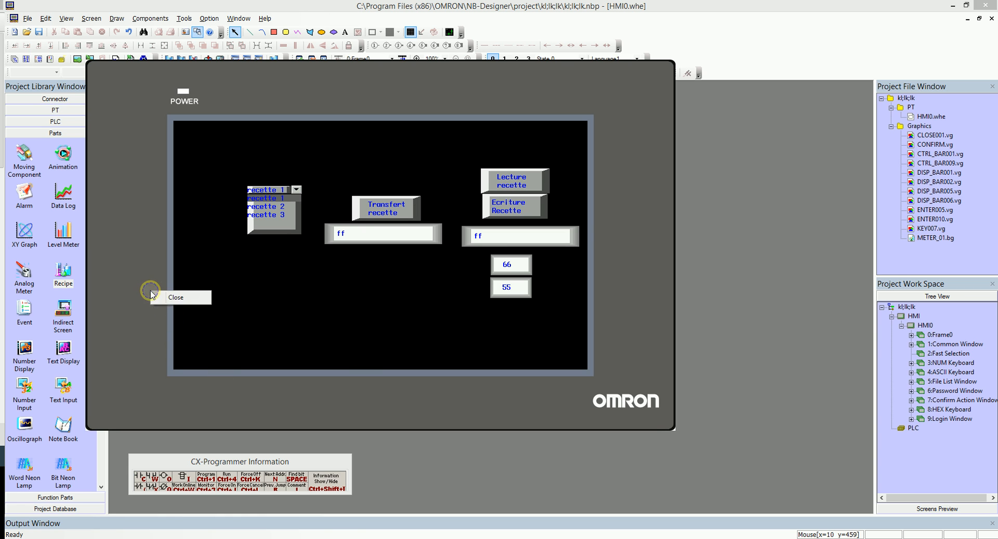
pyautogui.click(182, 299)
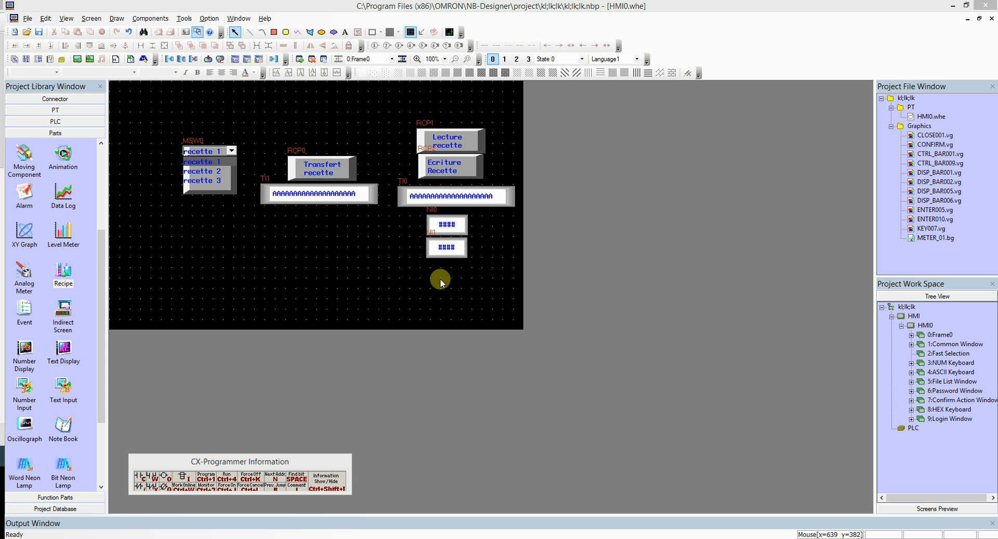
# Step: Add a new screen at the end of HMI0 named confirmationEcritureRecette
pyautogui.rightClick(925, 326)
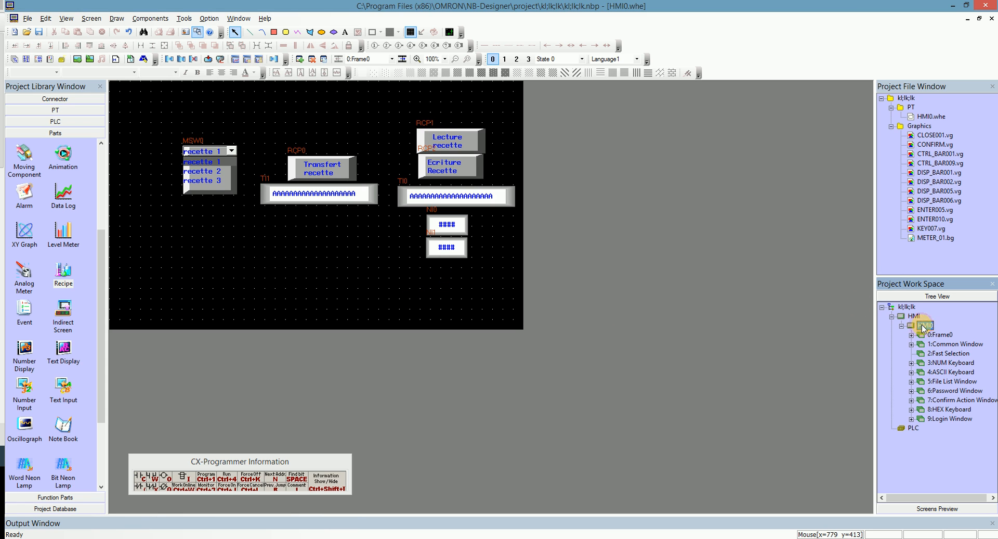
pyautogui.click(953, 331)
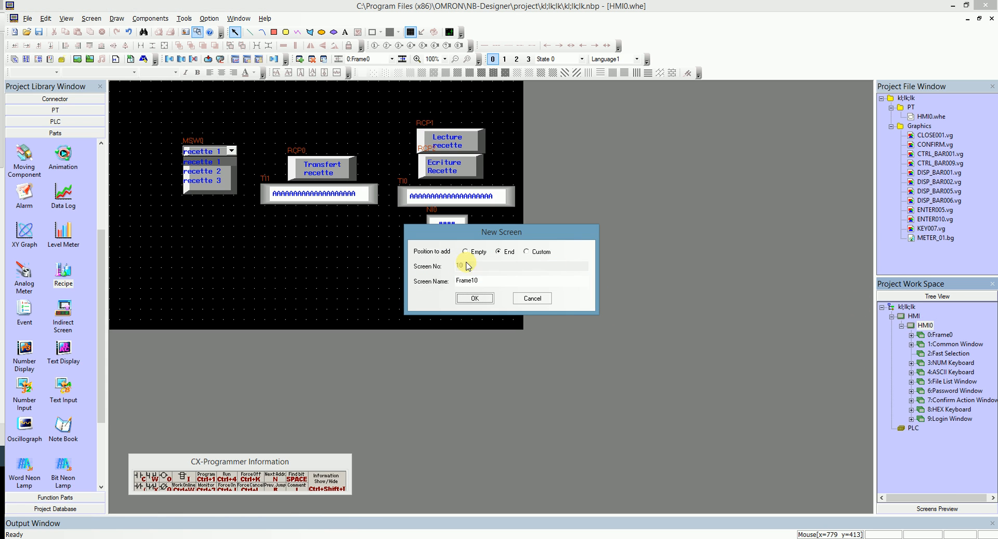
pyautogui.doubleClick(482, 281)
pyautogui.write('confirmation')
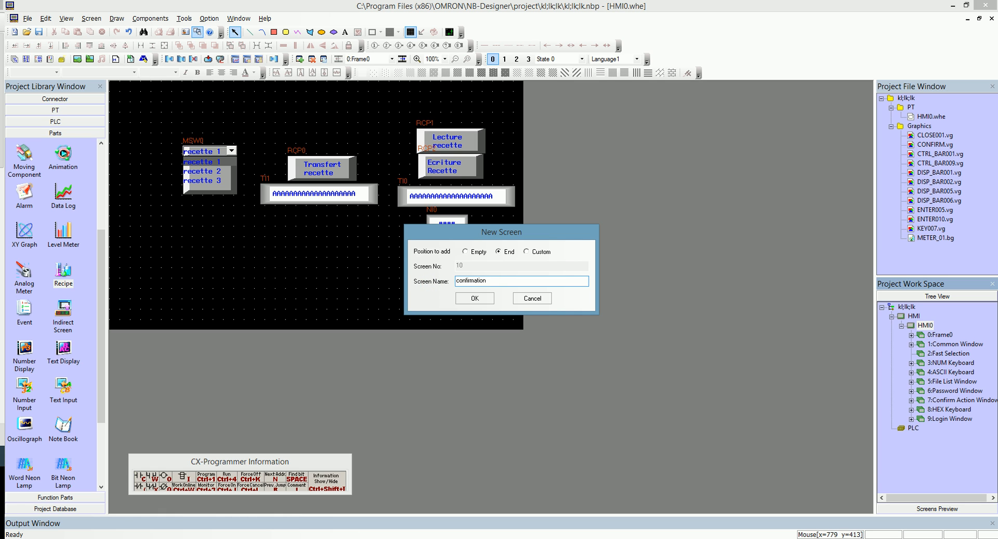
pyautogui.write('EcritureRece')
pyautogui.click(458, 297)
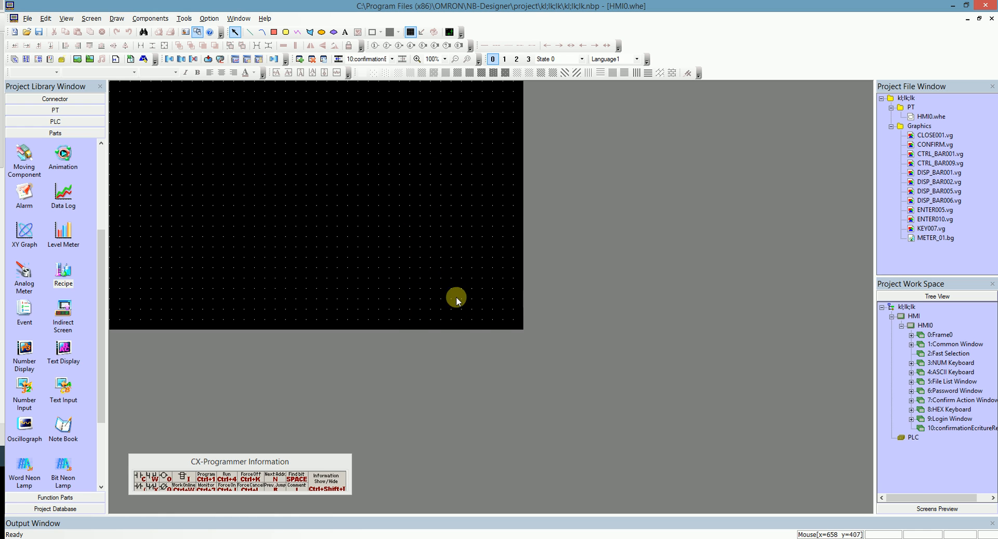
# Step: Set the new screen's size to 400 wide by 240 high and its position to X 200, Y 120
pyautogui.rightClick(294, 228)
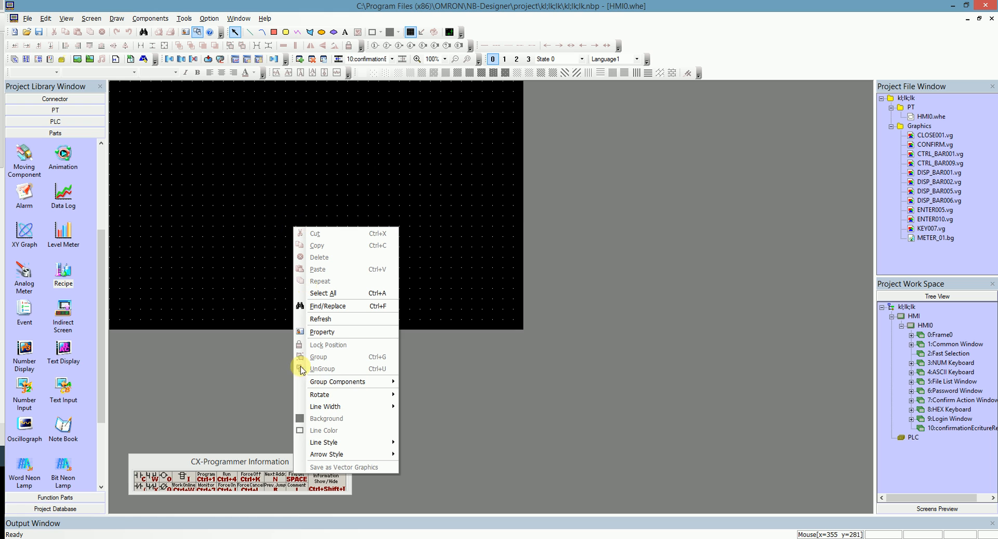
pyautogui.click(312, 333)
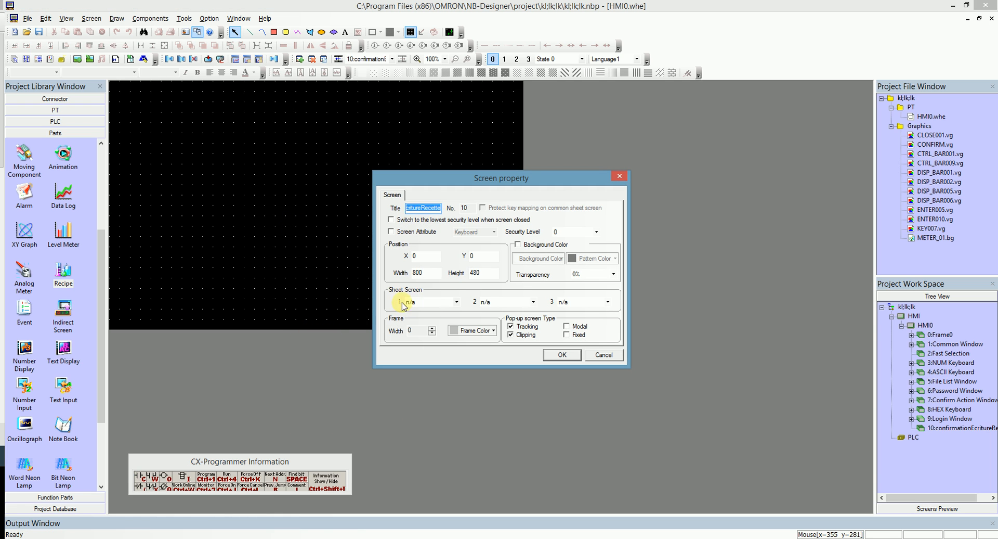
pyautogui.doubleClick(422, 272)
pyautogui.write('4')
pyautogui.doubleClick(483, 272)
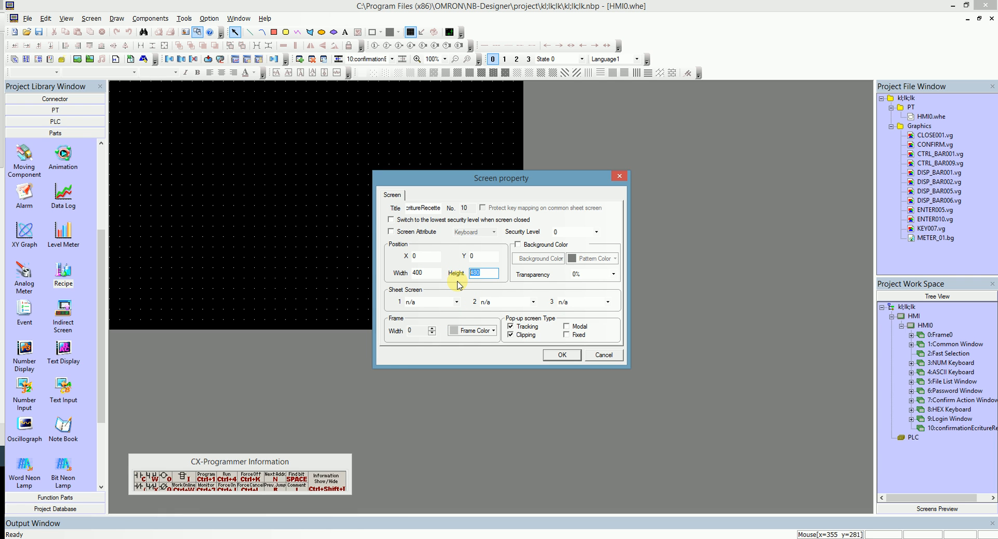
pyautogui.write('2')
pyautogui.doubleClick(424, 256)
pyautogui.write('20')
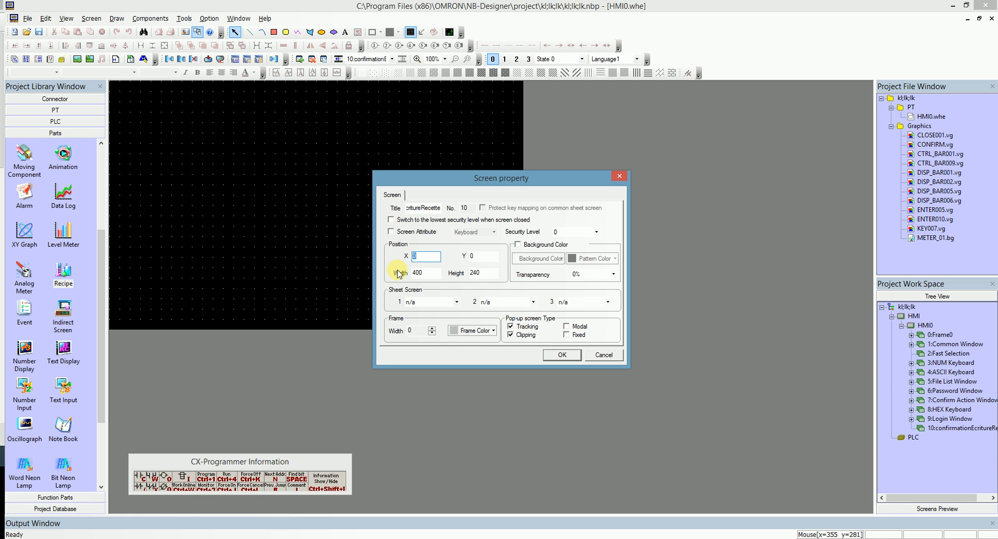
pyautogui.write('0')
pyautogui.doubleClick(476, 256)
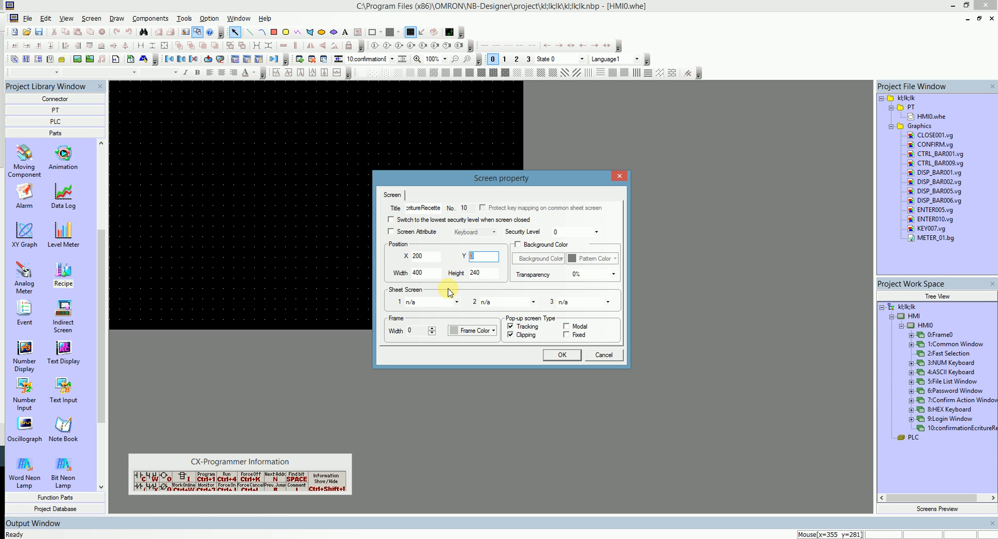
pyautogui.write('12')
# Step: Give the confirmation screen a red frame with a width of 4
pyautogui.click(432, 328)
pyautogui.click(433, 328)
pyautogui.click(432, 328)
pyautogui.click(432, 328)
pyautogui.click(456, 331)
pyautogui.click(453, 377)
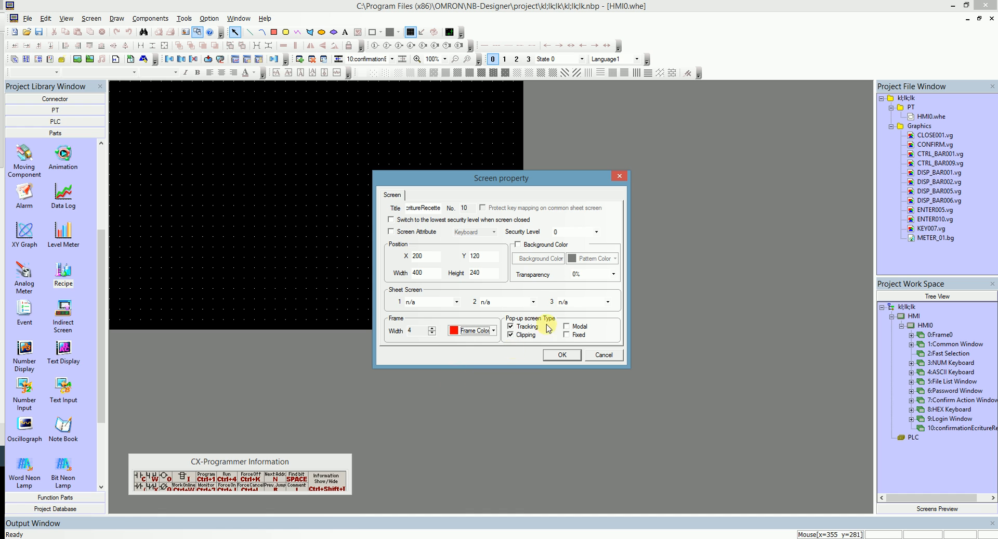
# Step: Enable the confirmation screen's background color, choose a light grey pattern color, and apply the screen properties
pyautogui.click(518, 245)
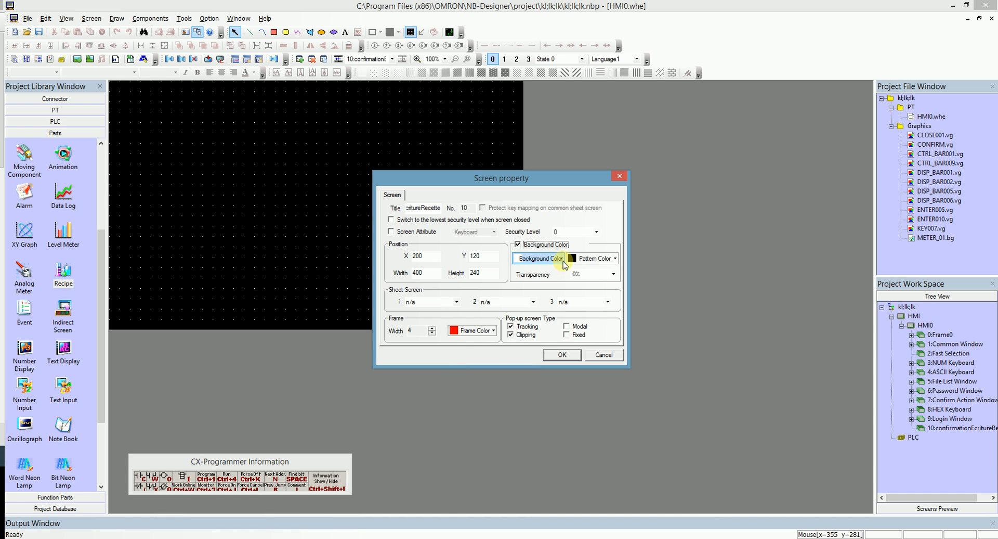
pyautogui.click(572, 259)
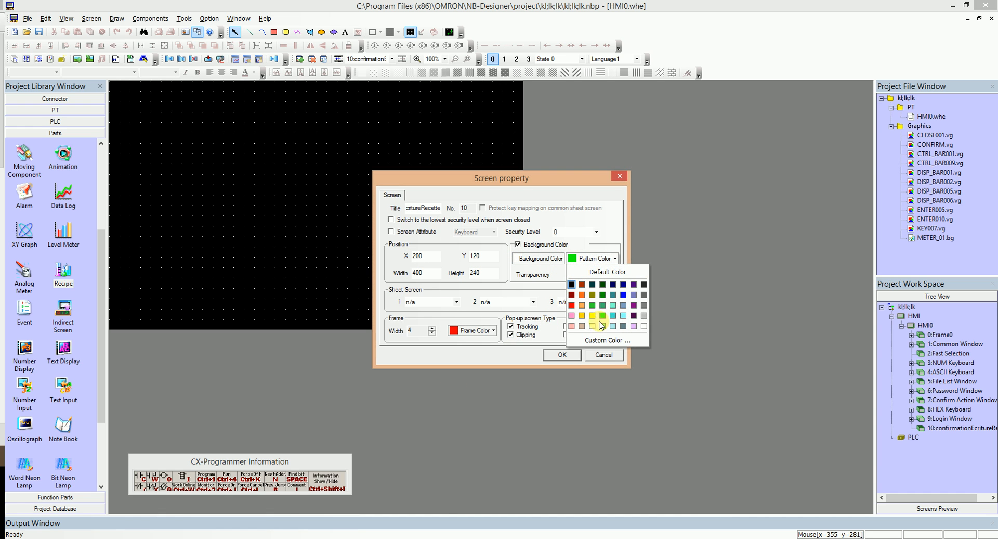
pyautogui.click(634, 326)
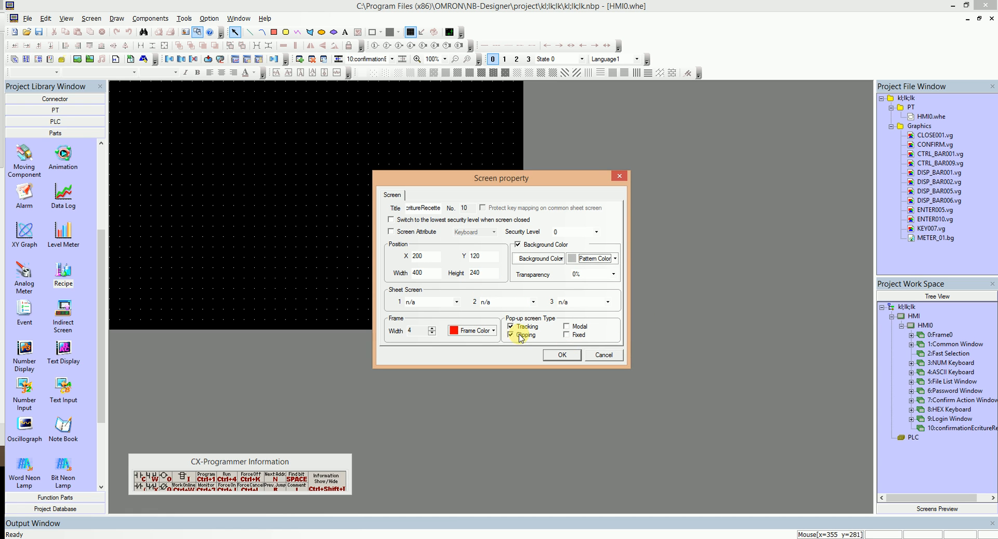
pyautogui.click(553, 356)
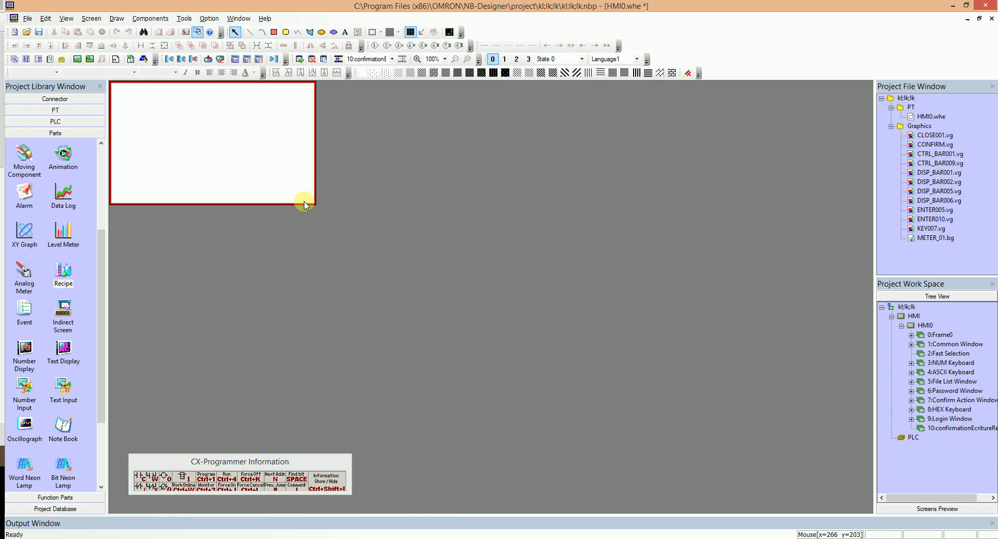
# Step: Copy the Ecriture Recette button from Frame0 into the confirmation screen and stretch it upwards to make it taller
pyautogui.doubleClick(942, 335)
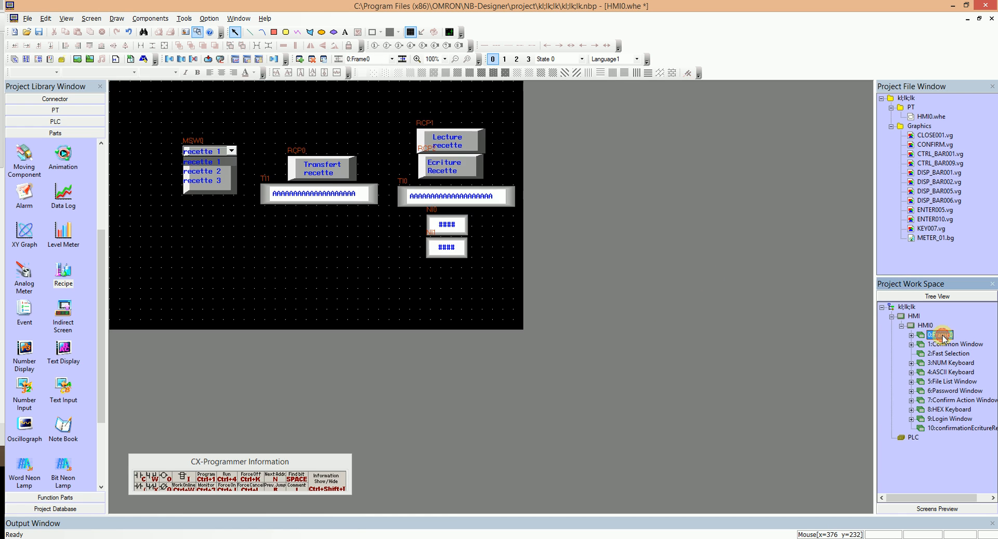
pyautogui.click(464, 165)
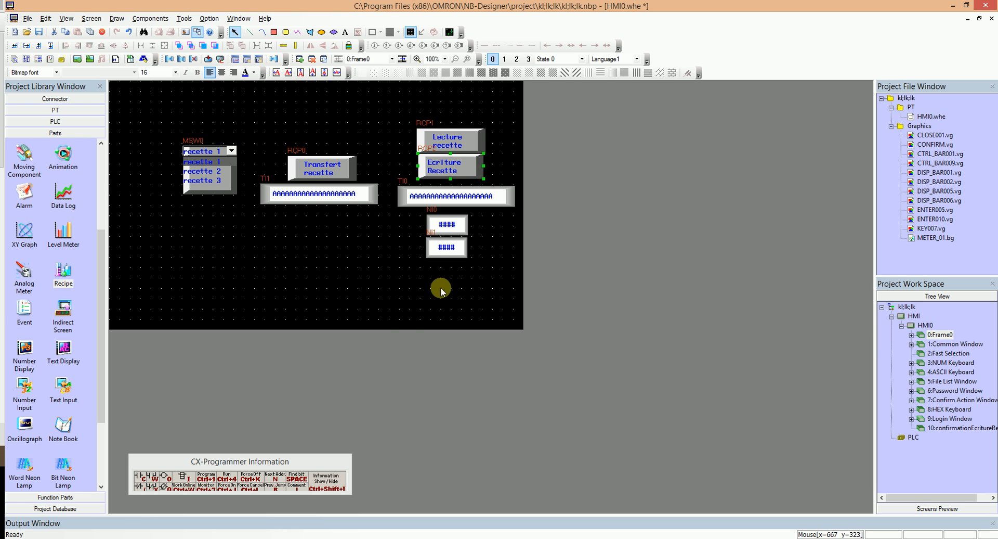
pyautogui.hotkey('ctrl', 'c')
pyautogui.doubleClick(939, 428)
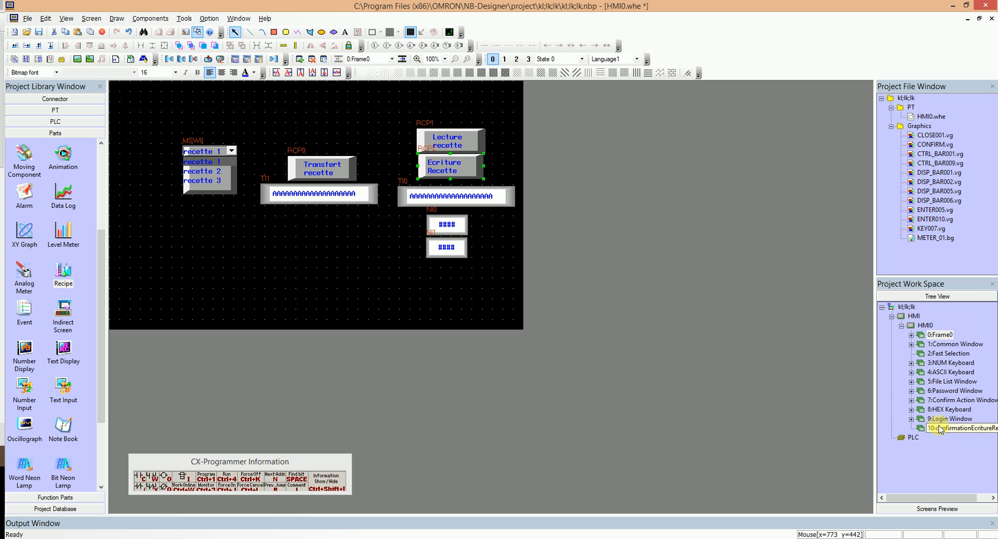
pyautogui.hotkey('ctrl', 'v')
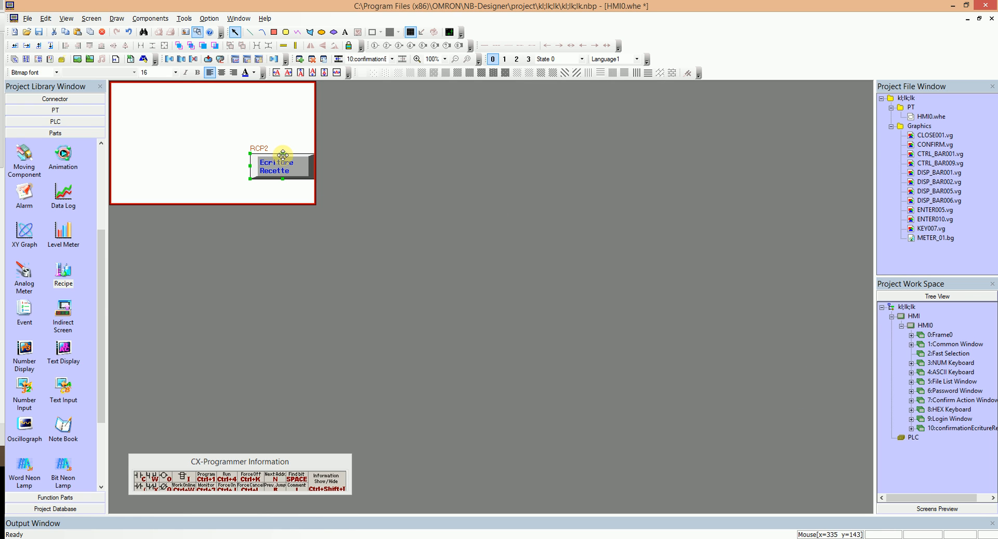
pyautogui.moveTo(281, 155); pyautogui.dragTo(282, 123)
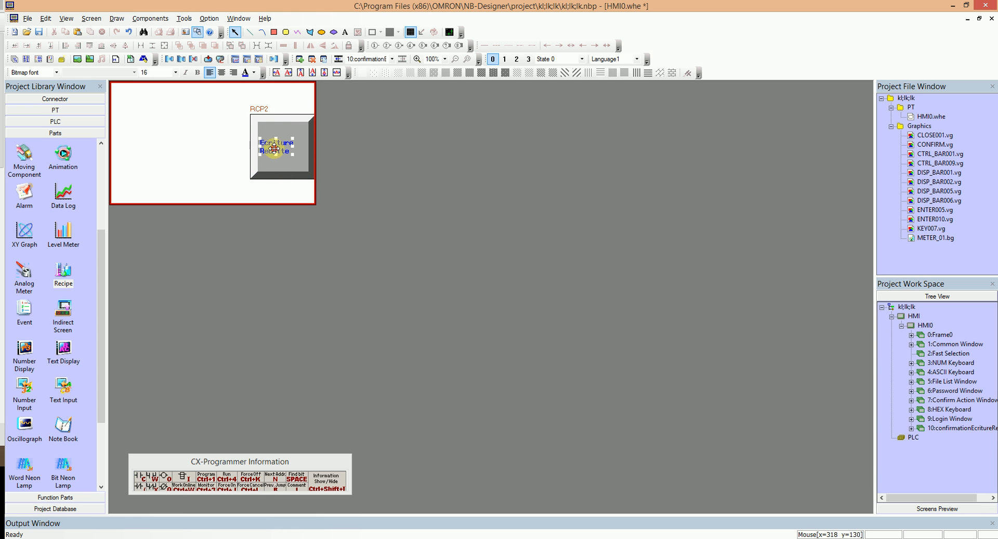
# Step: Change the copied recipe button's label for state 0 to ACCEPTÉ
pyautogui.doubleClick(274, 148)
pyautogui.click(448, 136)
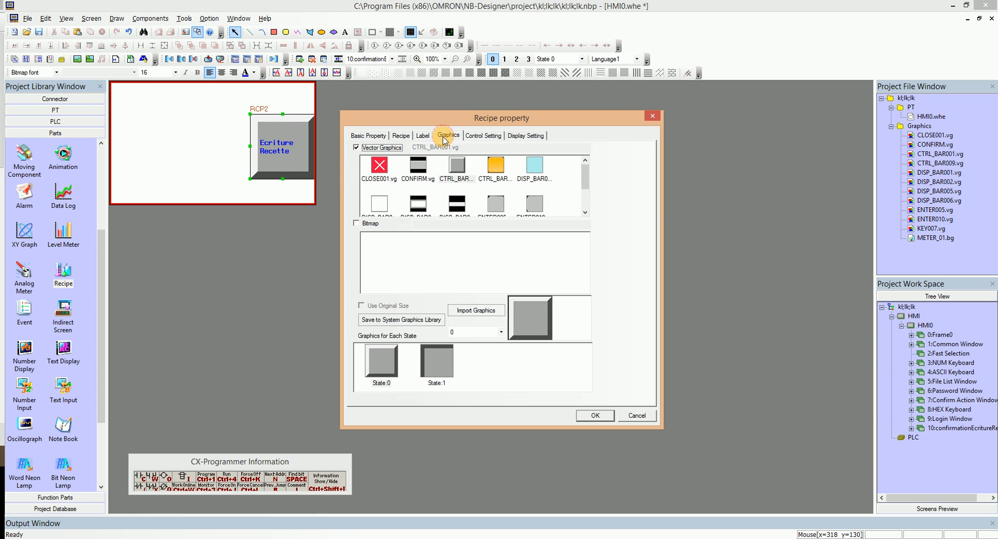
pyautogui.click(421, 135)
pyautogui.click(487, 215)
pyautogui.hotkey('ctrl', 'a')
pyautogui.write('ACCE')
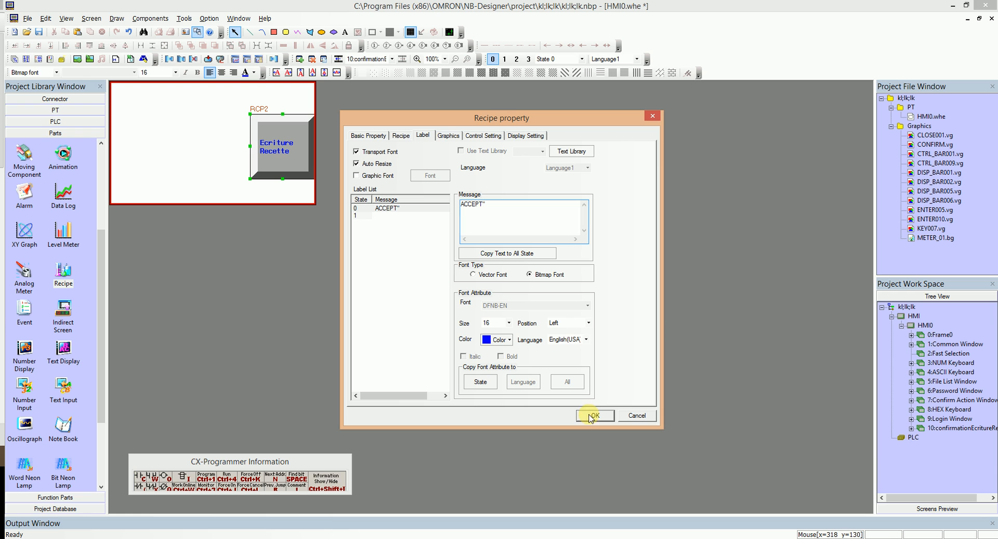
pyautogui.write('PTÉ')
pyautogui.click(593, 415)
# Step: Centre the ACCEPTÉ label on its button and move the button slightly inward from the screen's right edge
pyautogui.click(270, 143)
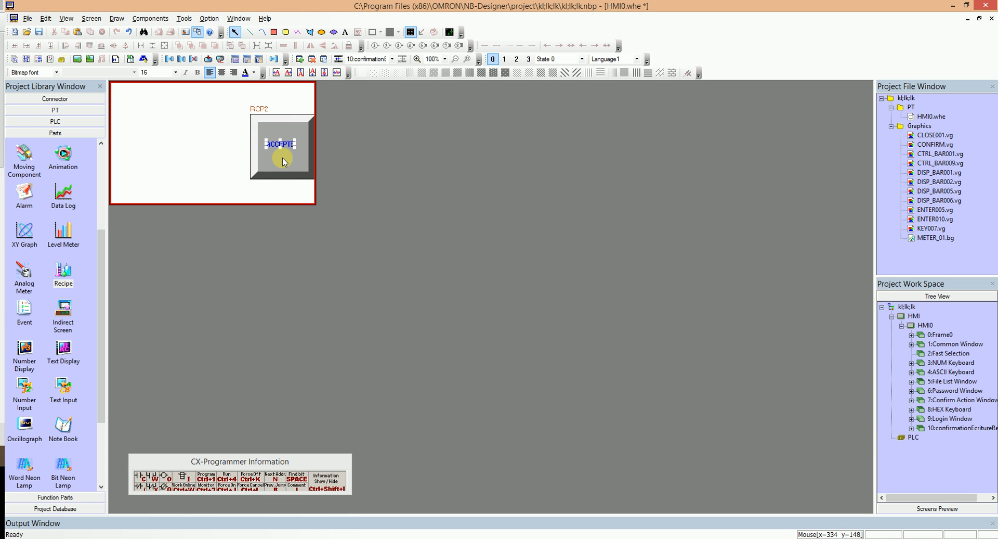
pyautogui.click(171, 155)
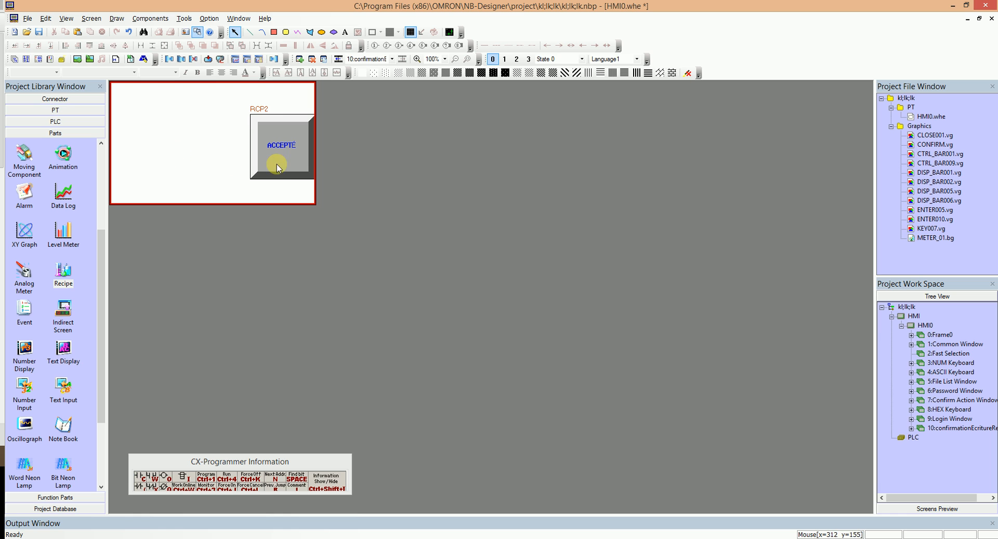
pyautogui.click(276, 164)
pyautogui.moveTo(254, 165)
pyautogui.mouseDown()
pyautogui.moveTo(241, 158)
pyautogui.moveTo(260, 160)
pyautogui.mouseUp()
# Step: Add the two-line text "Etes-vous certains de vouloir / modifier les valeures suivantes" in the confirmation screen's upper-left corner
pyautogui.click(346, 34)
pyautogui.doubleClick(504, 183)
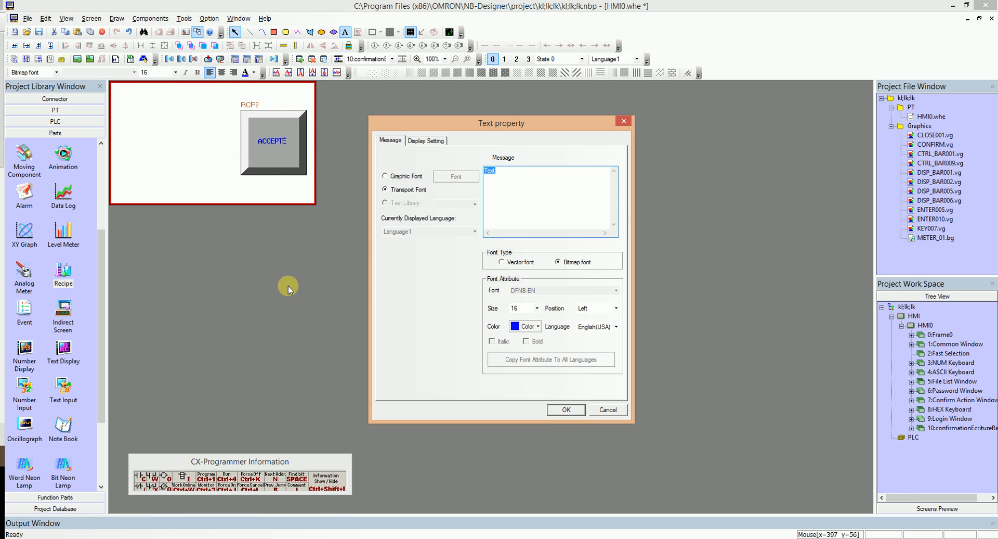
pyautogui.write('Etes-vous certains de vouloir')
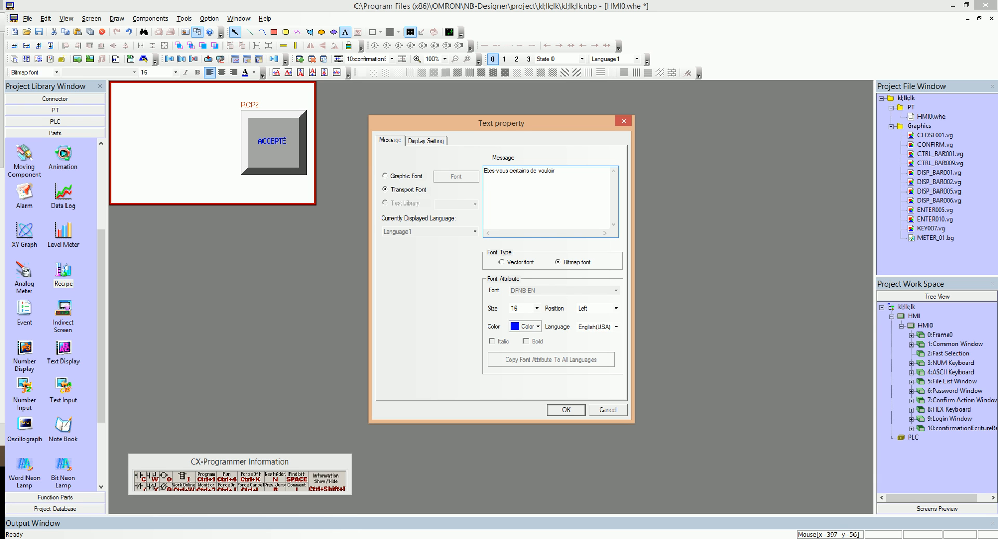
pyautogui.press('Return')
pyautogui.write('modifier les')
pyautogui.write('valeures suivantes')
pyautogui.click(565, 410)
pyautogui.click(111, 88)
pyautogui.click(122, 121)
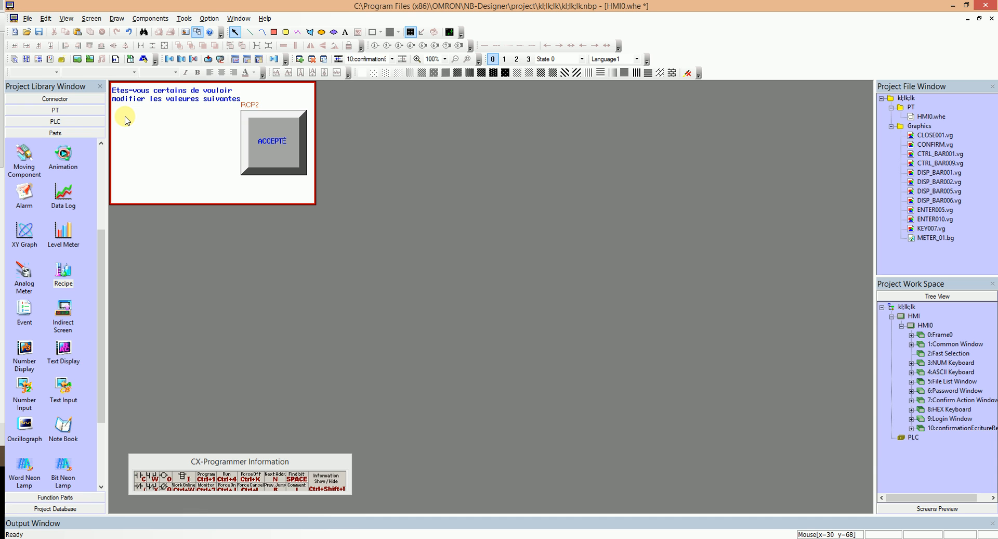
# Step: Add a text display reading RWI address 0 with word length 10, placed directly below the confirmation question
pyautogui.click(62, 352)
pyautogui.moveTo(157, 219); pyautogui.dragTo(131, 120)
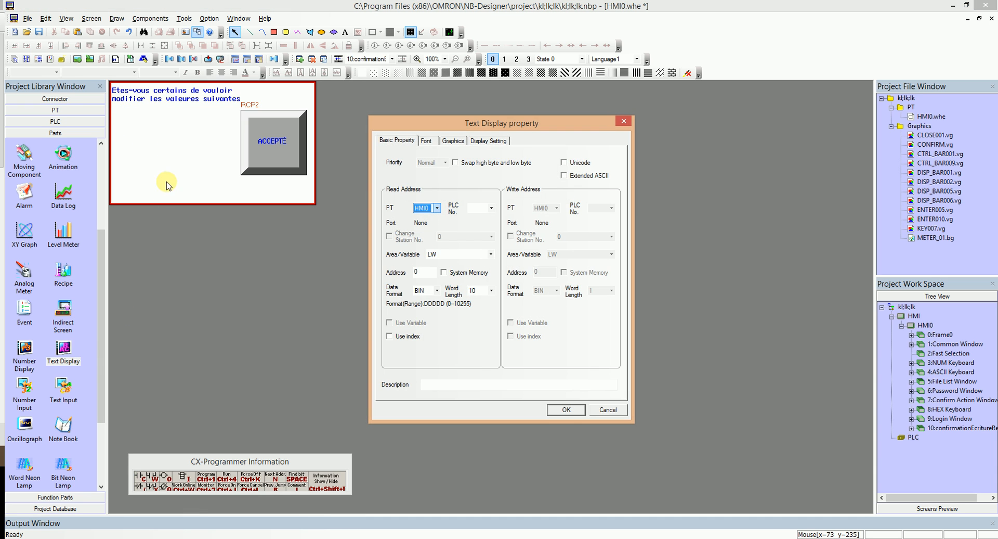
pyautogui.click(431, 271)
pyautogui.click(430, 254)
pyautogui.click(433, 272)
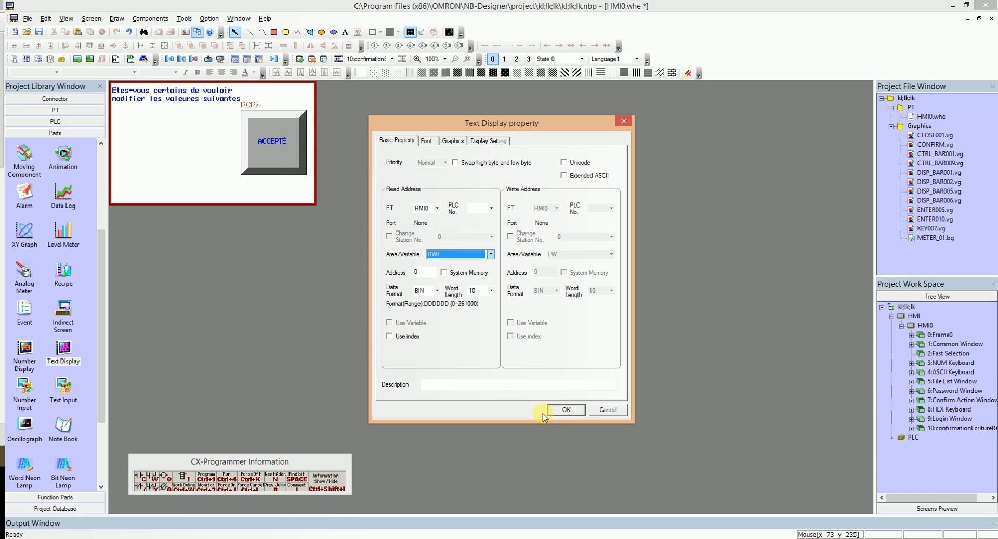
pyautogui.click(557, 412)
pyautogui.click(116, 109)
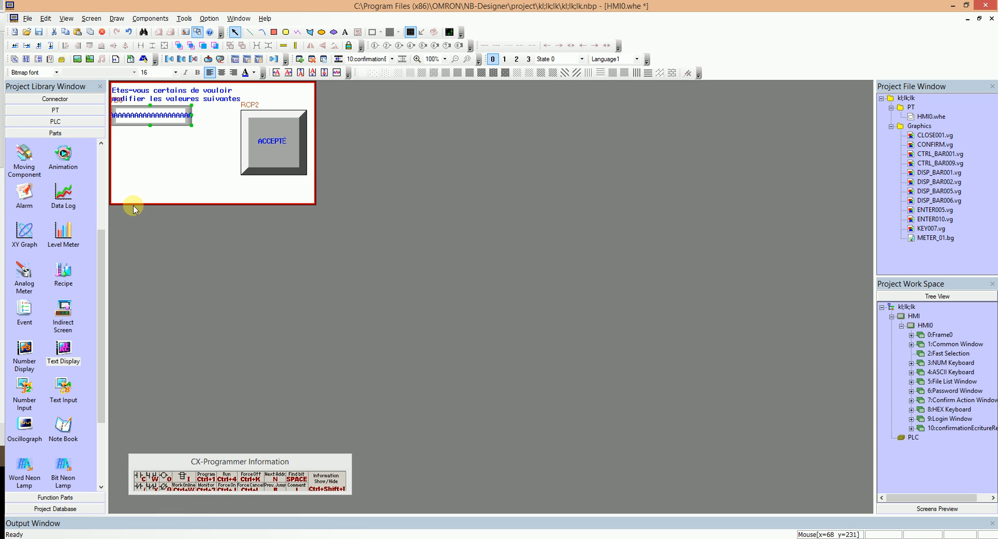
# Step: Add a number display reading RWI address 10, placed directly below the text display on the confirmation screen
pyautogui.moveTo(32, 355); pyautogui.dragTo(138, 148)
pyautogui.click(416, 272)
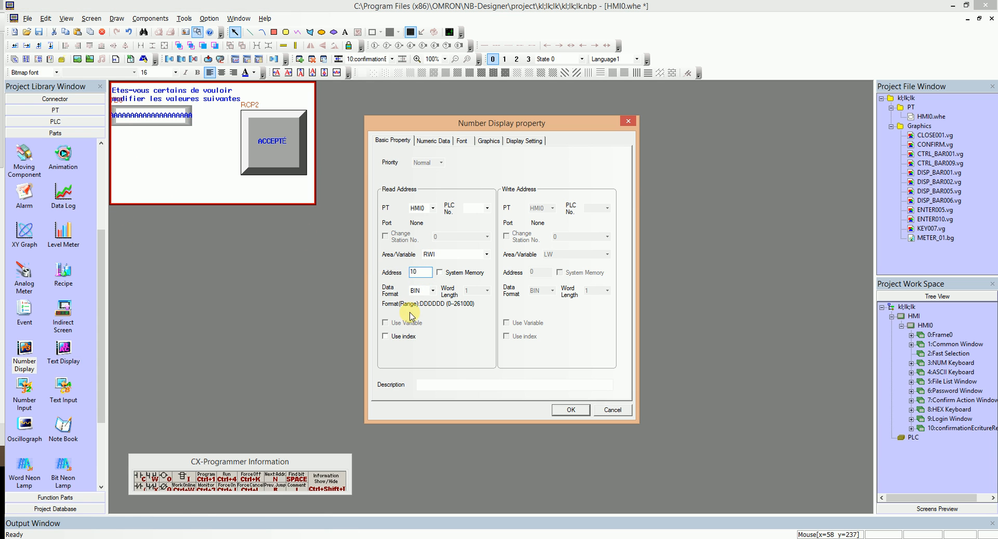
pyautogui.press('Return')
pyautogui.click(111, 125)
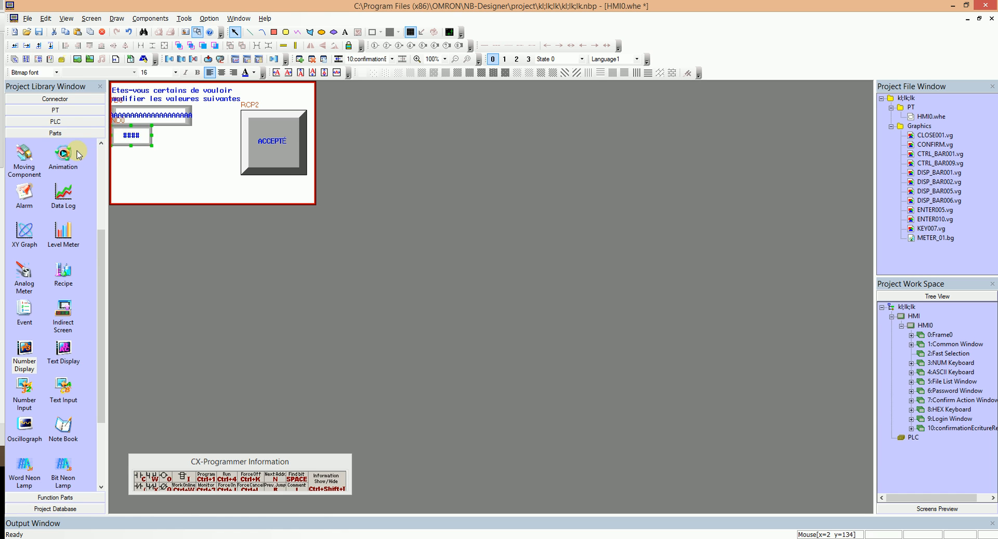
# Step: Duplicate the number display, place the copy beside the original, and set its RWI read address to 11
pyautogui.hotkey('ctrl', 'v')
pyautogui.moveTo(123, 147); pyautogui.dragTo(158, 142)
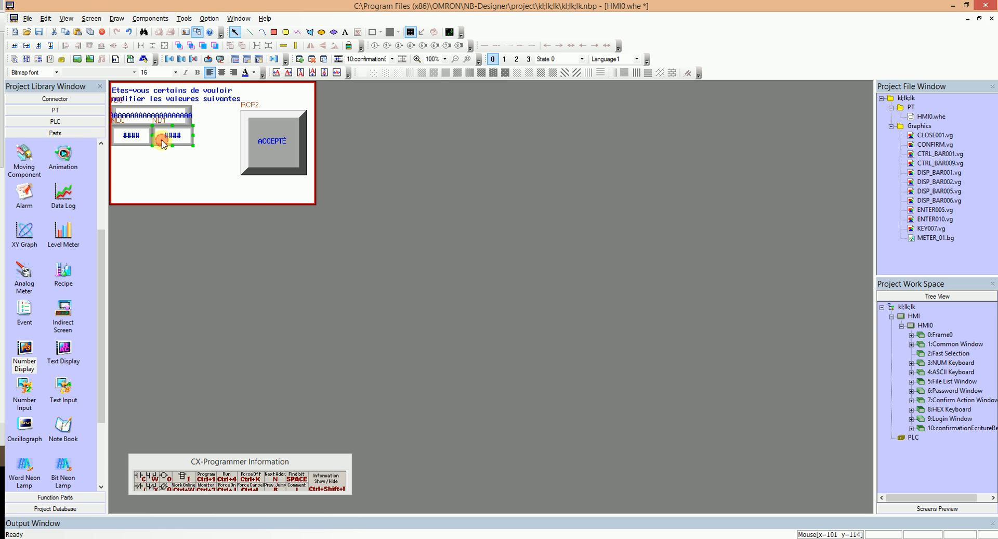
pyautogui.doubleClick(163, 141)
pyautogui.click(419, 271)
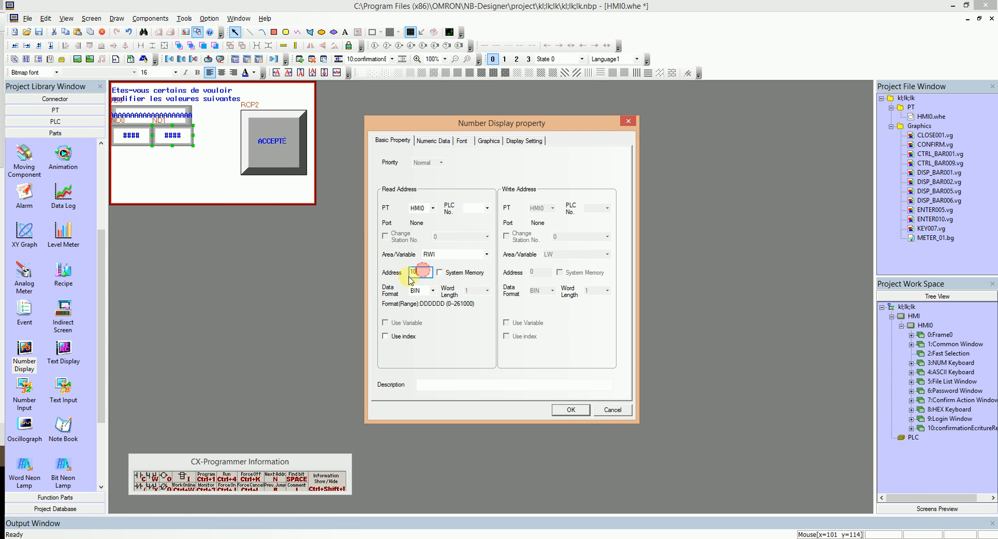
pyautogui.click(567, 410)
pyautogui.click(183, 159)
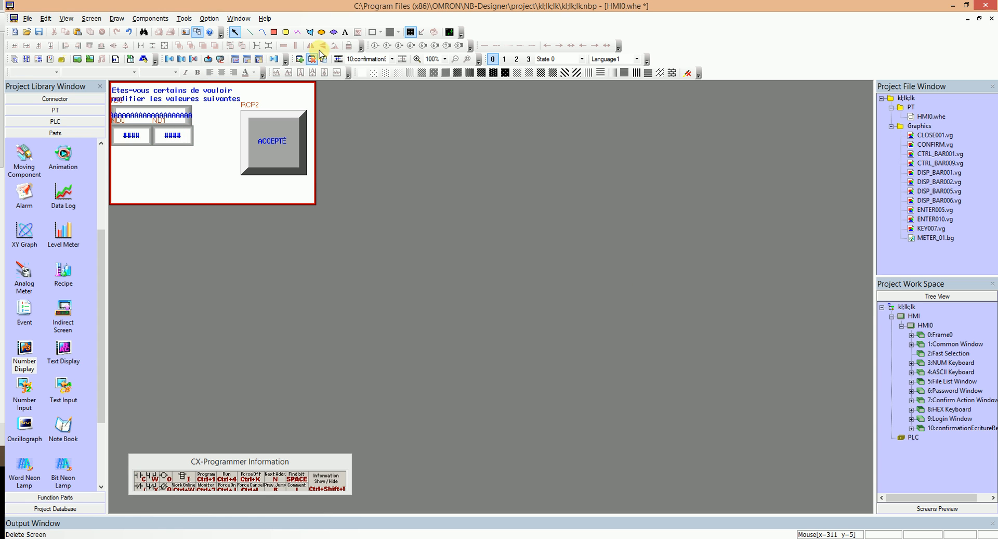
# Step: Add the text "par les nouvelles valeures" below the number displays on the confirmation screen
pyautogui.click(345, 33)
pyautogui.moveTo(503, 172); pyautogui.dragTo(384, 270)
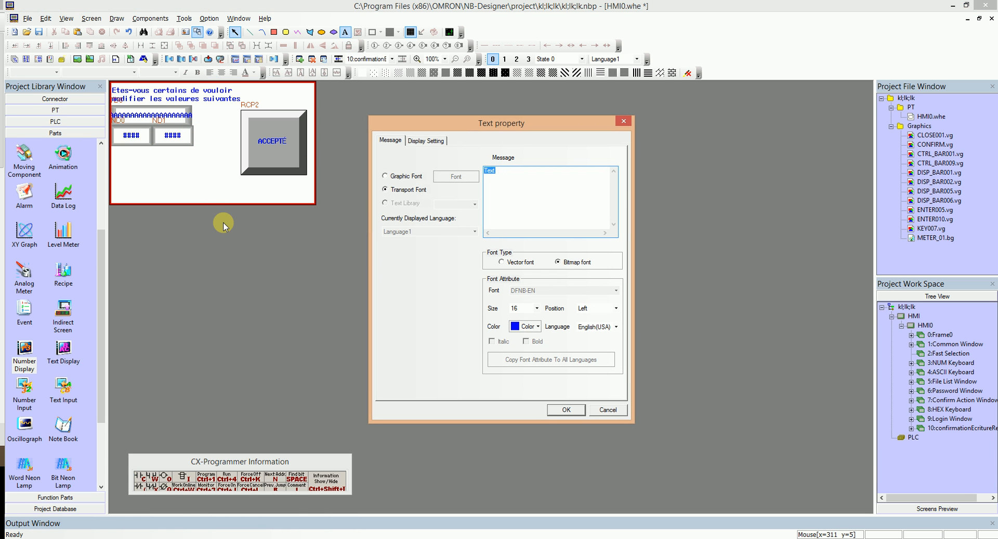
pyautogui.write('par les nouvelles valeures')
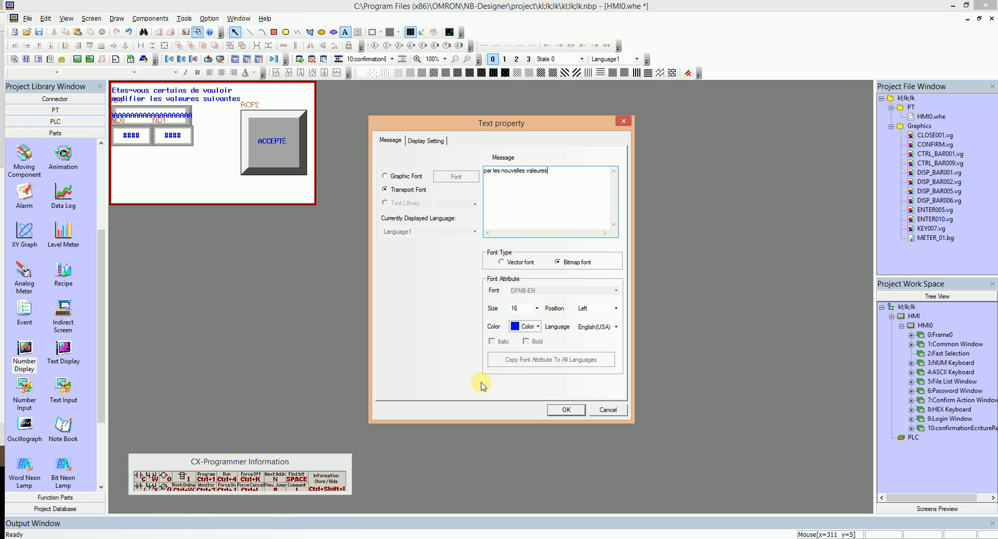
pyautogui.click(560, 411)
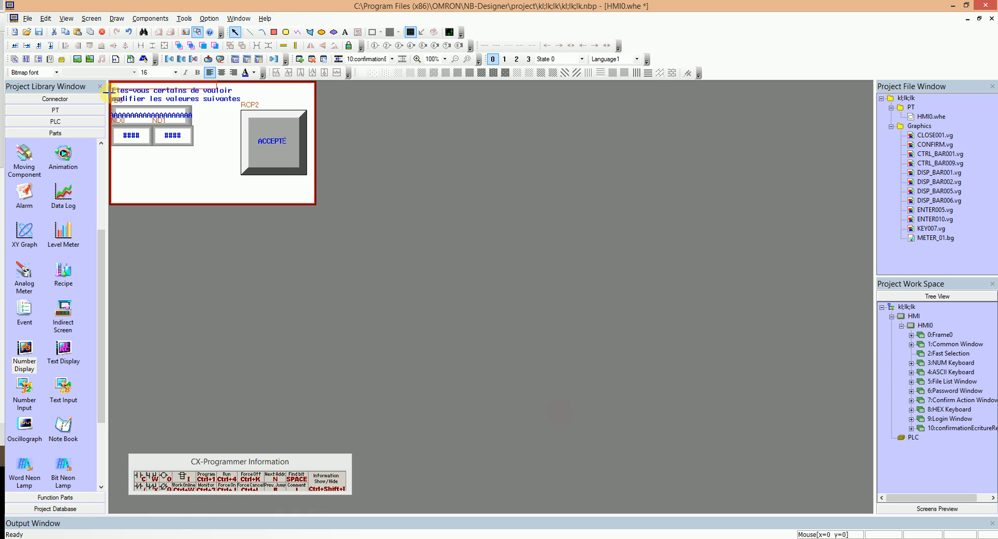
pyautogui.click(113, 162)
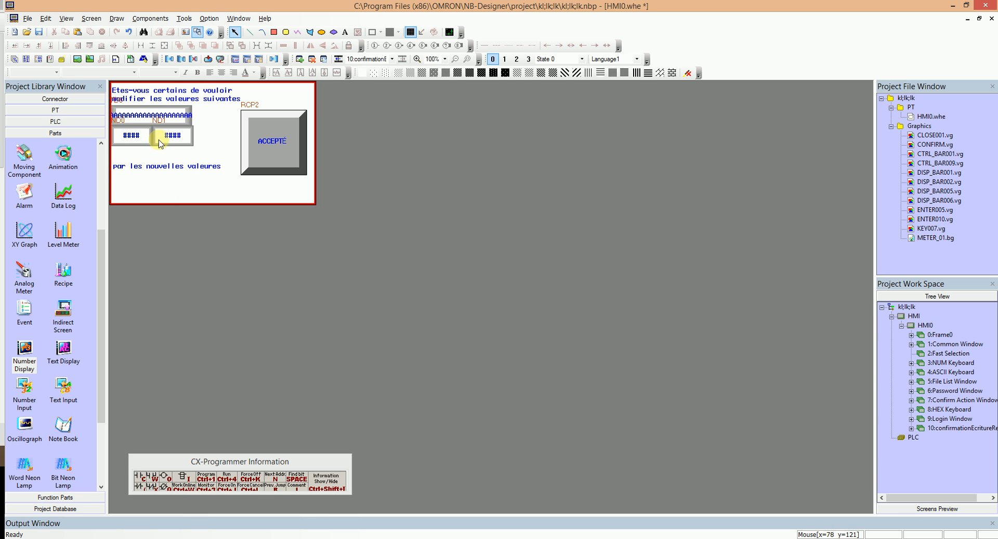
# Step: Duplicate the text display and both number displays beneath the first set, and move the "par les nouvelles valeures" text just above the copies
pyautogui.moveTo(203, 151); pyautogui.dragTo(105, 100)
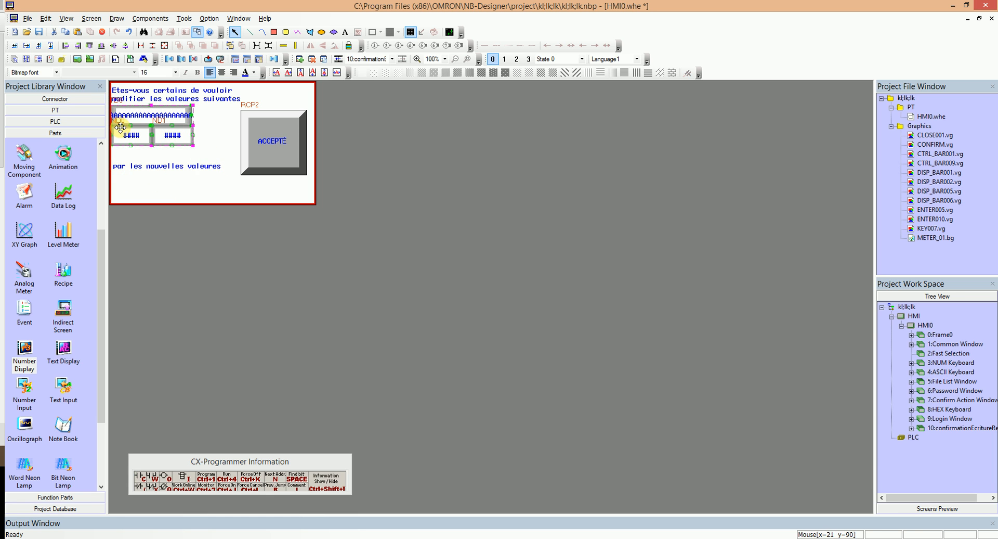
pyautogui.hotkey('ctrl', 'c')
pyautogui.hotkey('ctrl', 'v')
pyautogui.moveTo(130, 129); pyautogui.dragTo(123, 178)
pyautogui.click(203, 165)
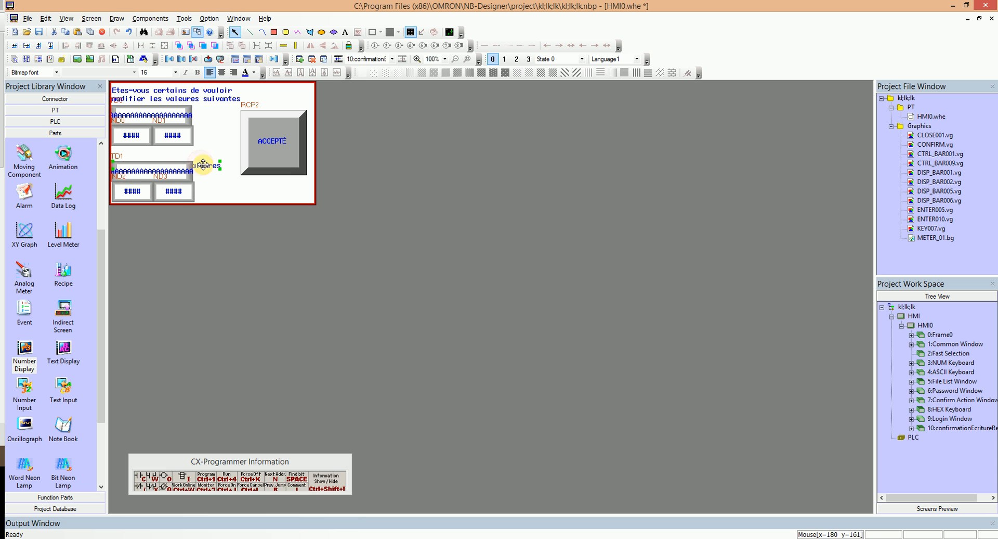
pyautogui.moveTo(203, 165); pyautogui.dragTo(203, 161)
# Step: Set the copied text display's read address to area LW, address 10
pyautogui.click(165, 177)
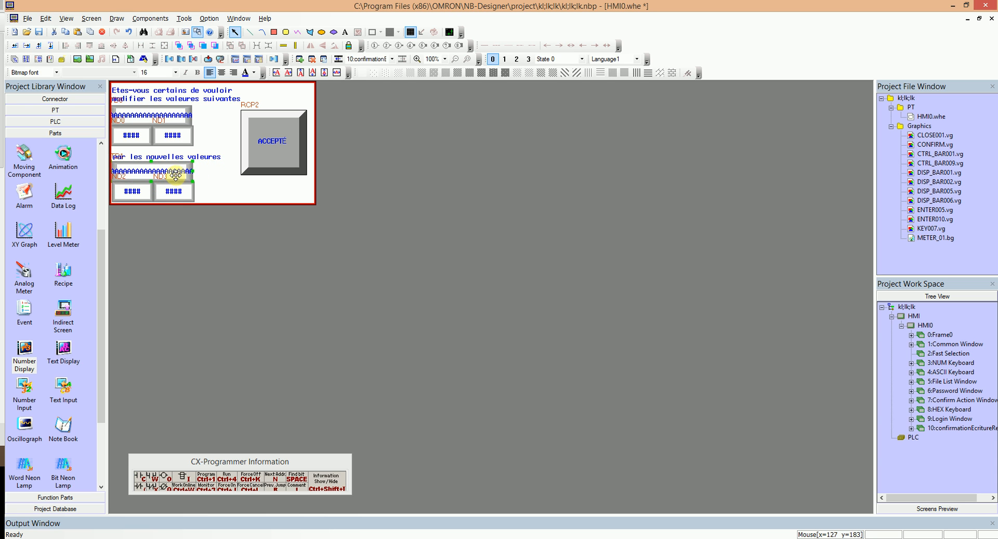
pyautogui.doubleClick(165, 176)
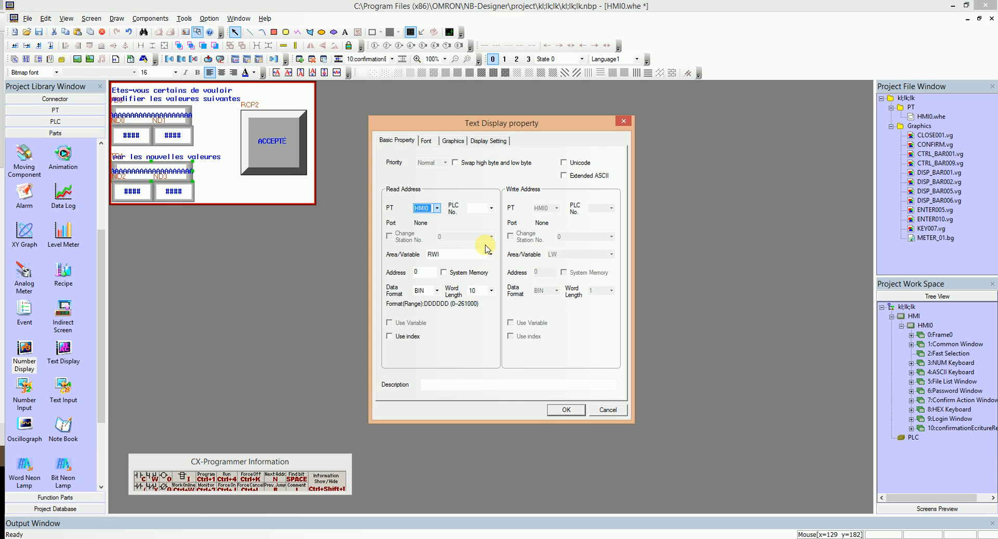
pyautogui.click(447, 254)
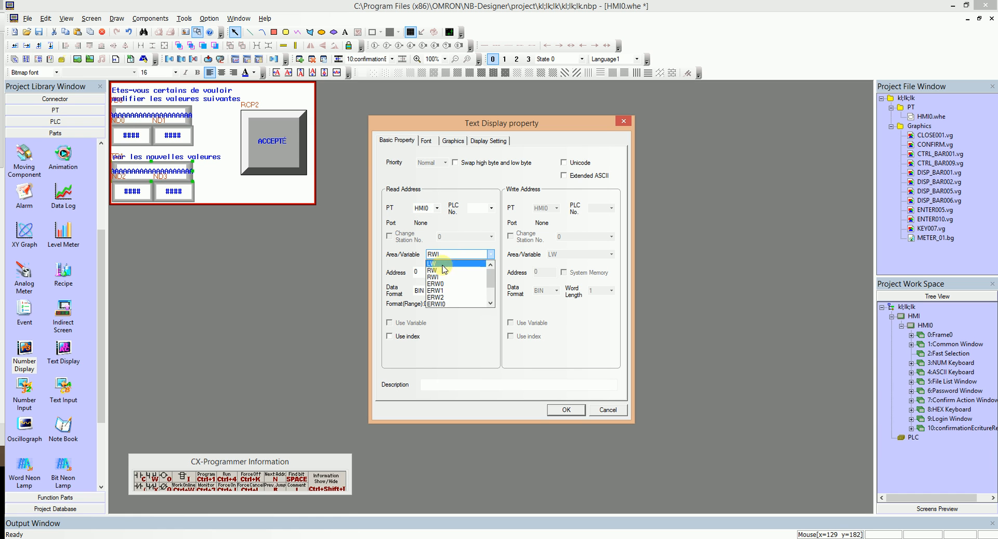
pyautogui.click(432, 263)
pyautogui.press('Tab')
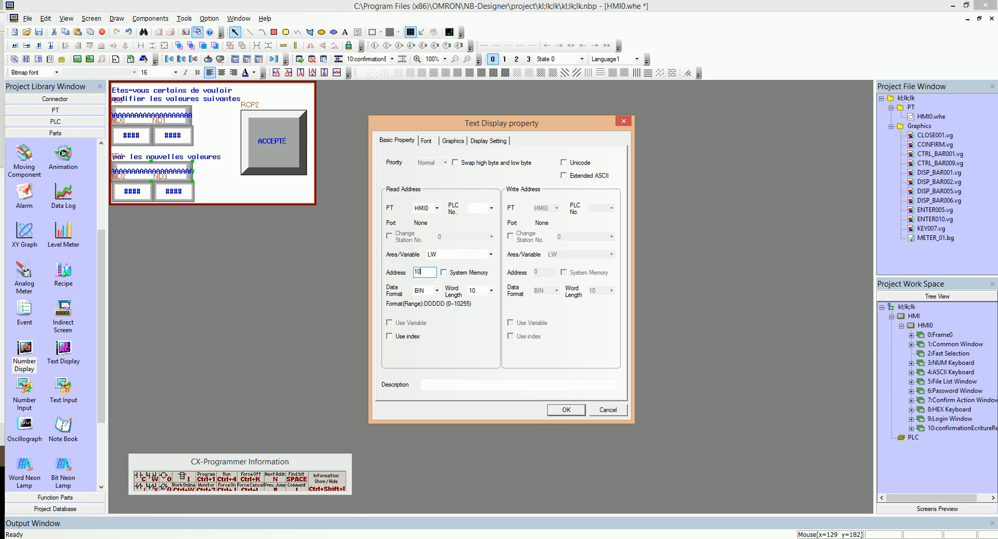
pyautogui.click(555, 409)
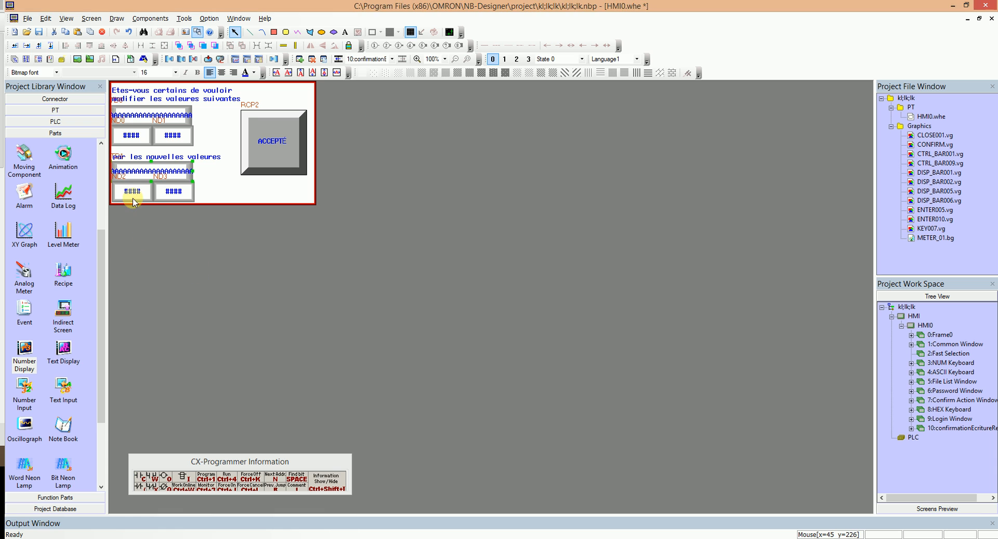
# Step: Change the read area of the first copied number display, below the copied text display, to LW
pyautogui.doubleClick(132, 197)
pyautogui.click(421, 270)
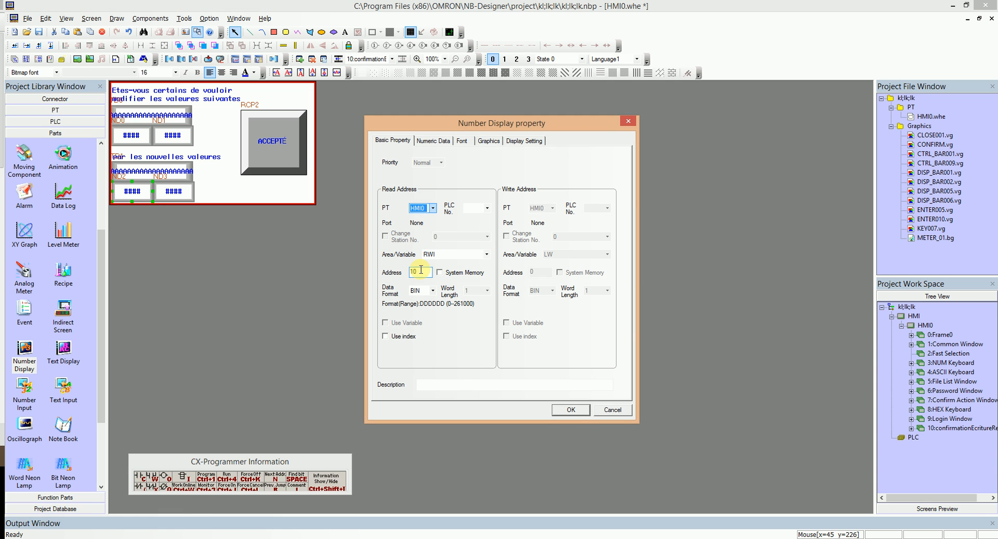
pyautogui.click(436, 255)
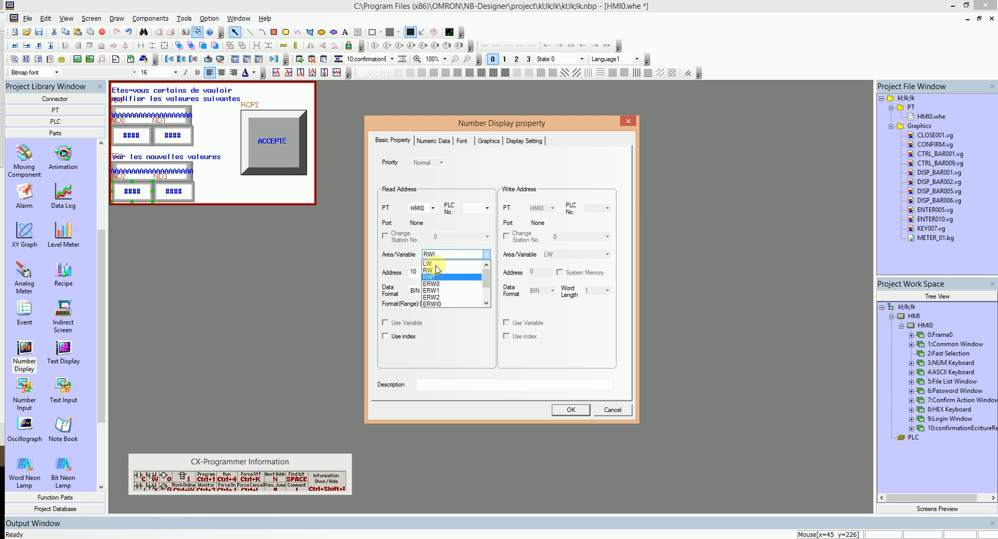
pyautogui.click(436, 267)
pyautogui.click(412, 272)
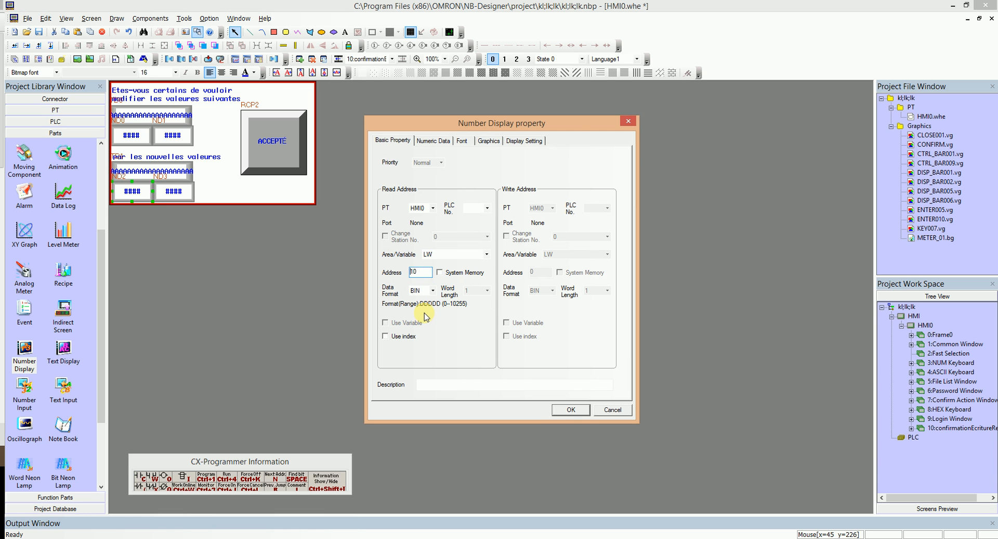
pyautogui.click(570, 410)
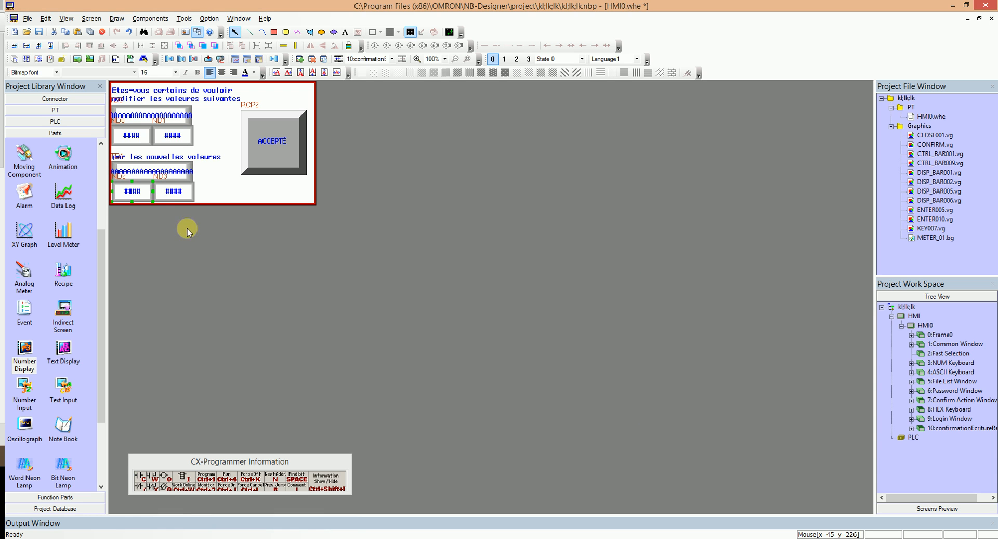
# Step: Change the read area of the second copied number display to LW as well
pyautogui.doubleClick(171, 192)
pyautogui.click(454, 254)
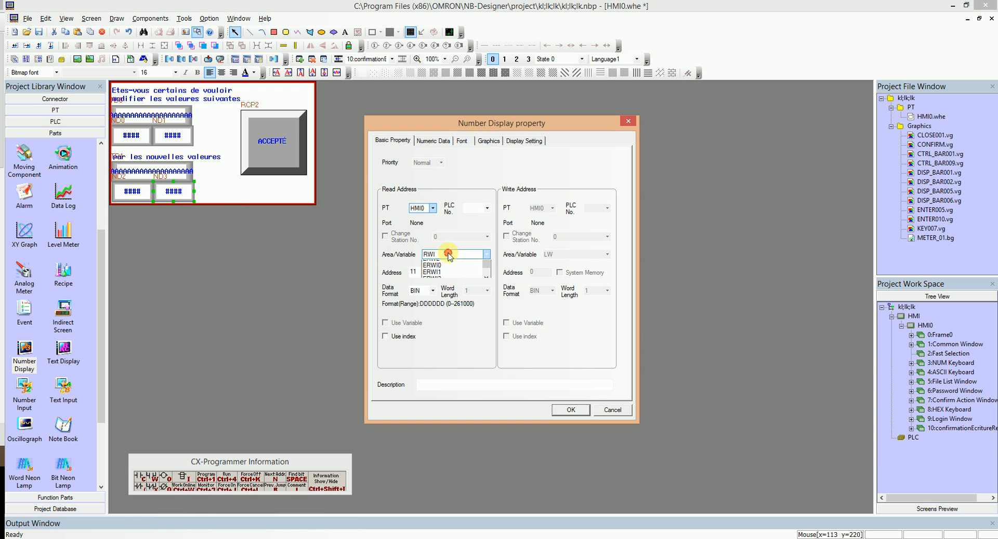
pyautogui.click(447, 266)
pyautogui.click(419, 270)
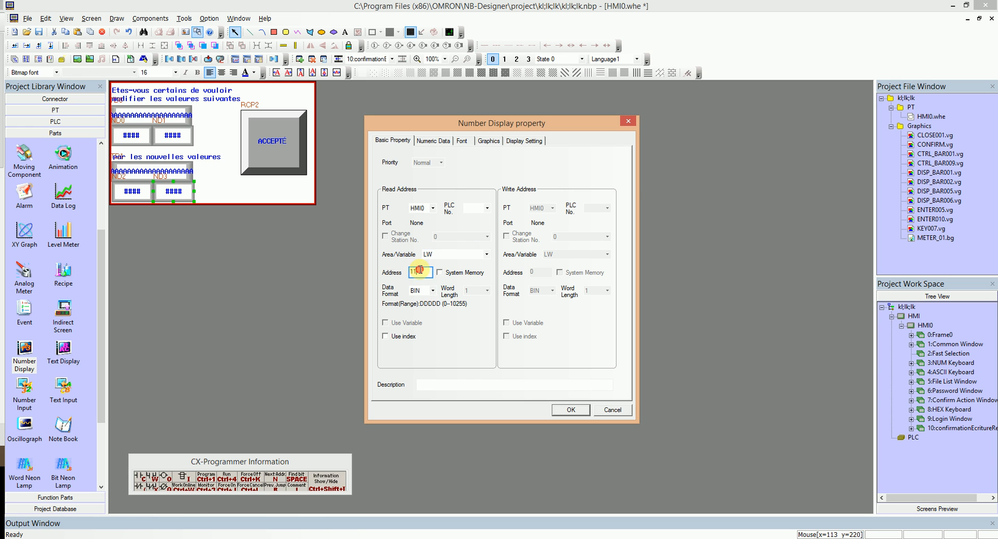
pyautogui.click(568, 410)
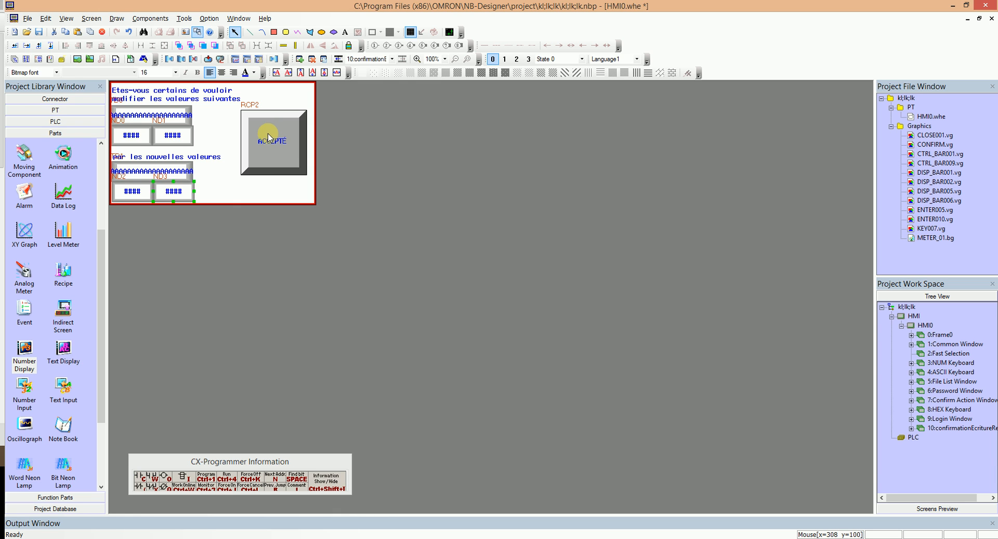
# Step: Move the ACCEPTÉ button slightly down and inward, and create a function key set to Close Screen with vector graphics disabled
pyautogui.moveTo(271, 163); pyautogui.dragTo(260, 188)
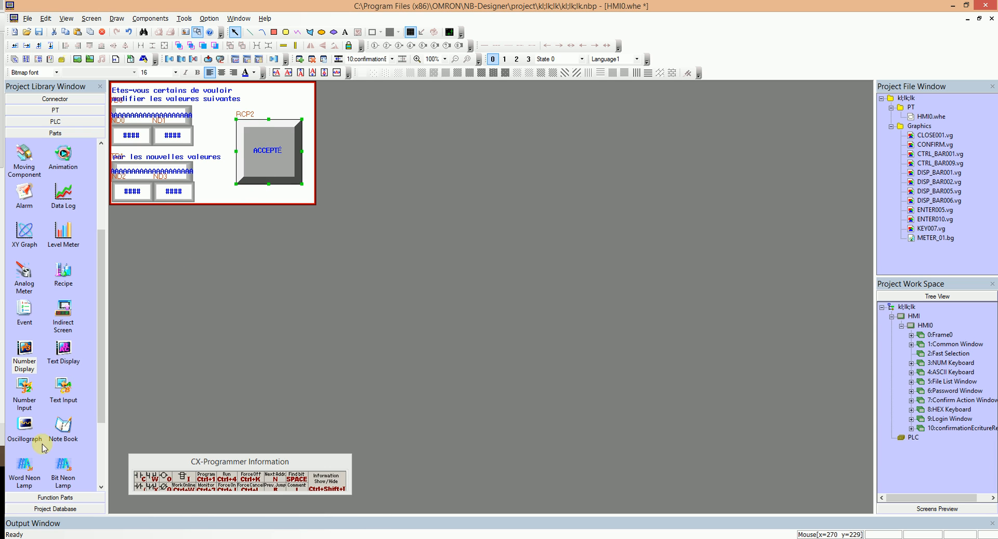
pyautogui.click(55, 497)
pyautogui.click(61, 154)
pyautogui.moveTo(61, 154); pyautogui.dragTo(234, 143)
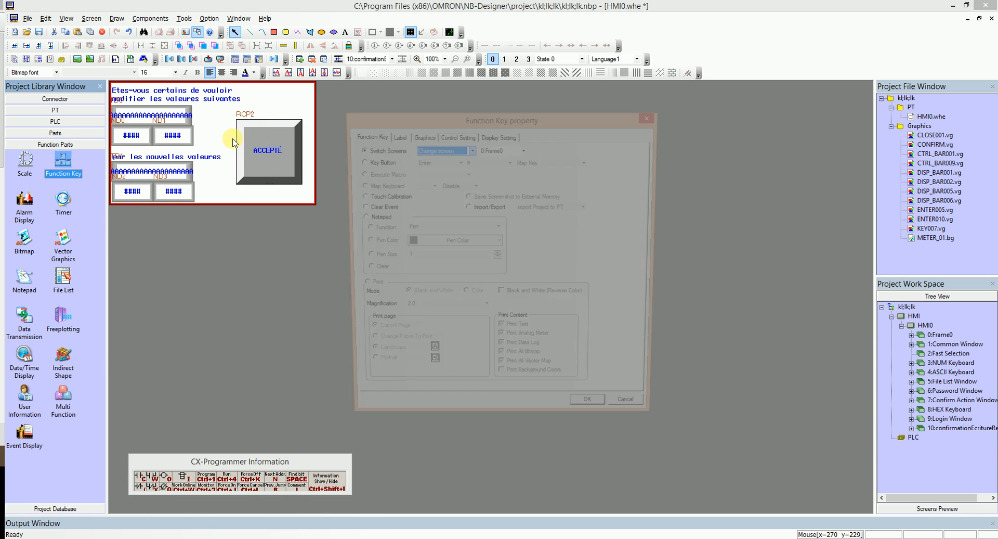
pyautogui.click(424, 149)
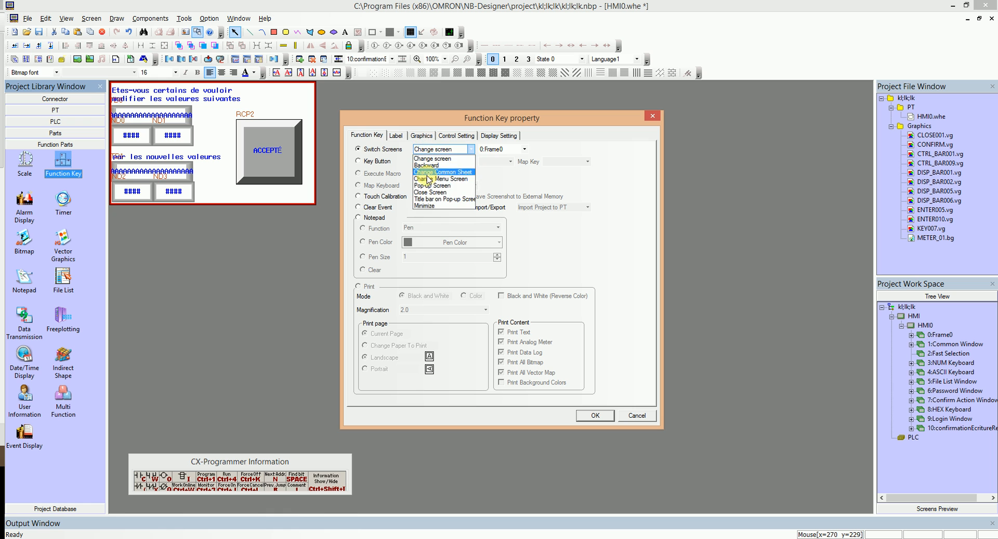
pyautogui.click(432, 192)
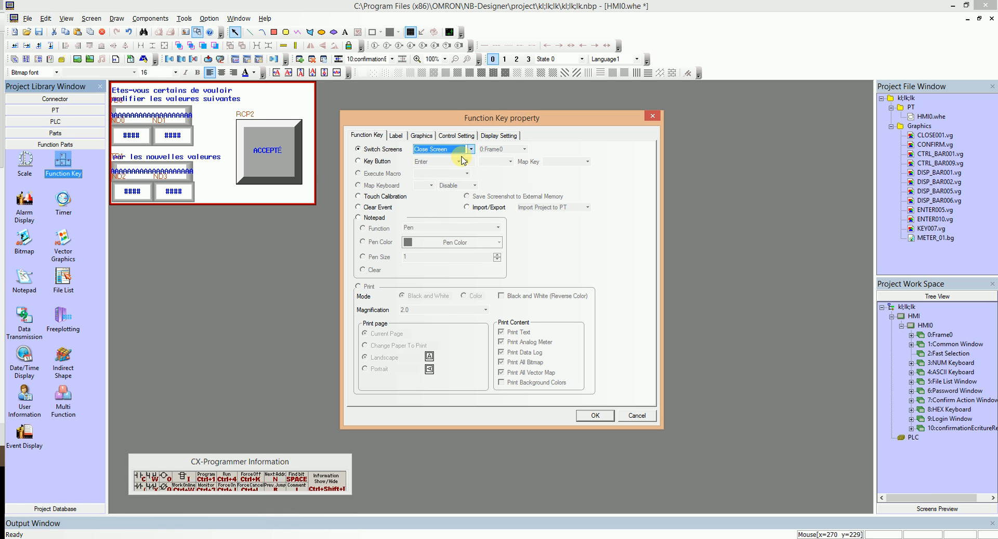
pyautogui.click(420, 136)
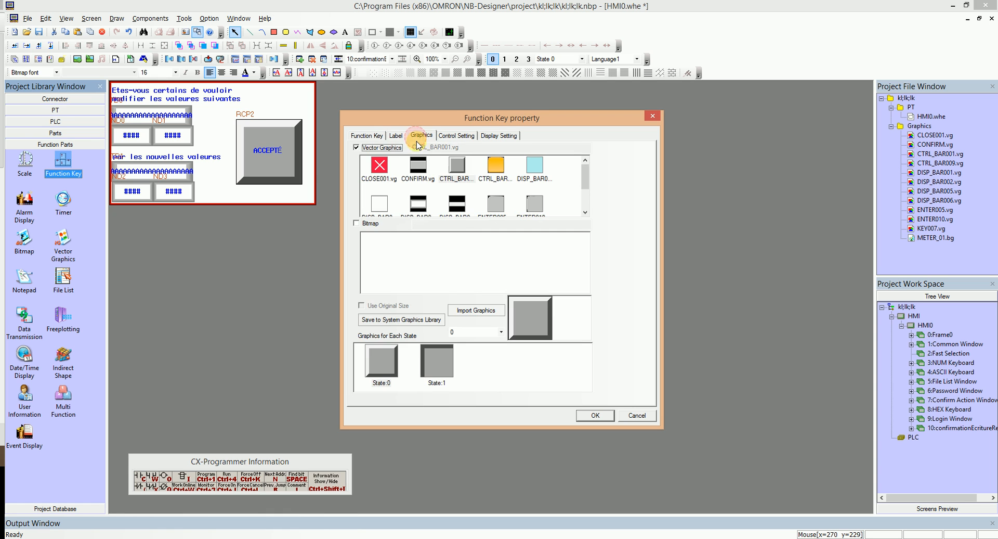
pyautogui.click(364, 148)
pyautogui.click(596, 419)
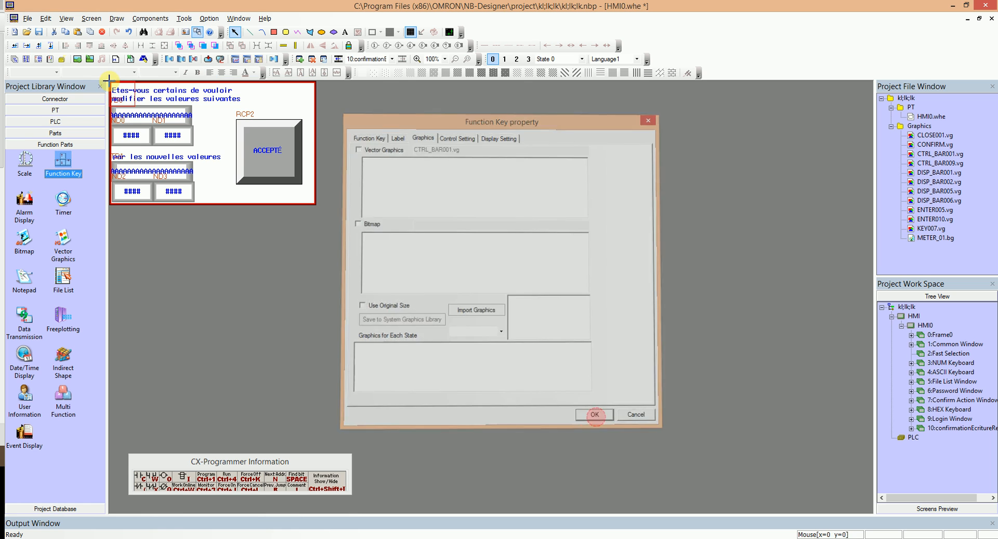
# Step: Place the invisible function key exactly over the ACCEPTÉ button and resize it to cover the whole button
pyautogui.click(236, 119)
pyautogui.moveTo(262, 146); pyautogui.dragTo(301, 183)
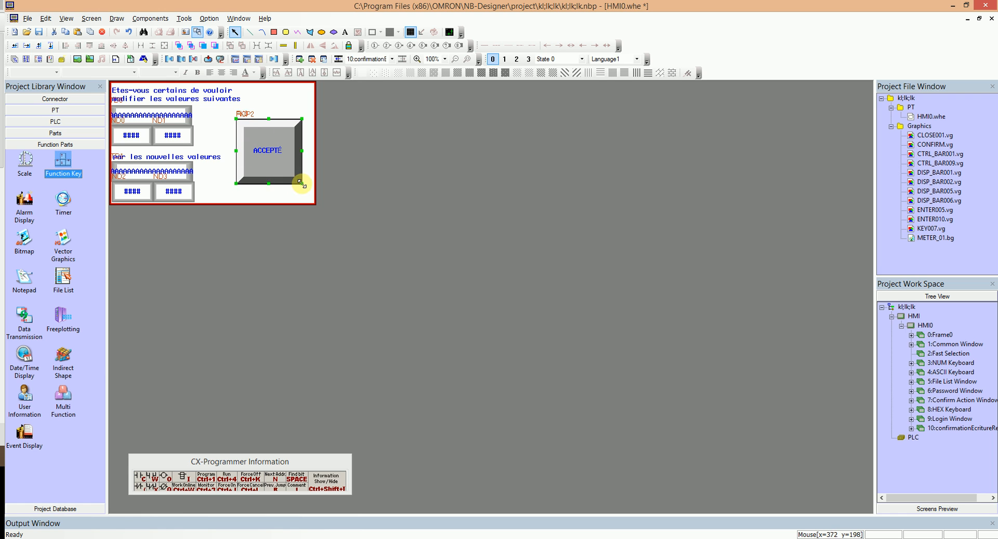
pyautogui.click(276, 192)
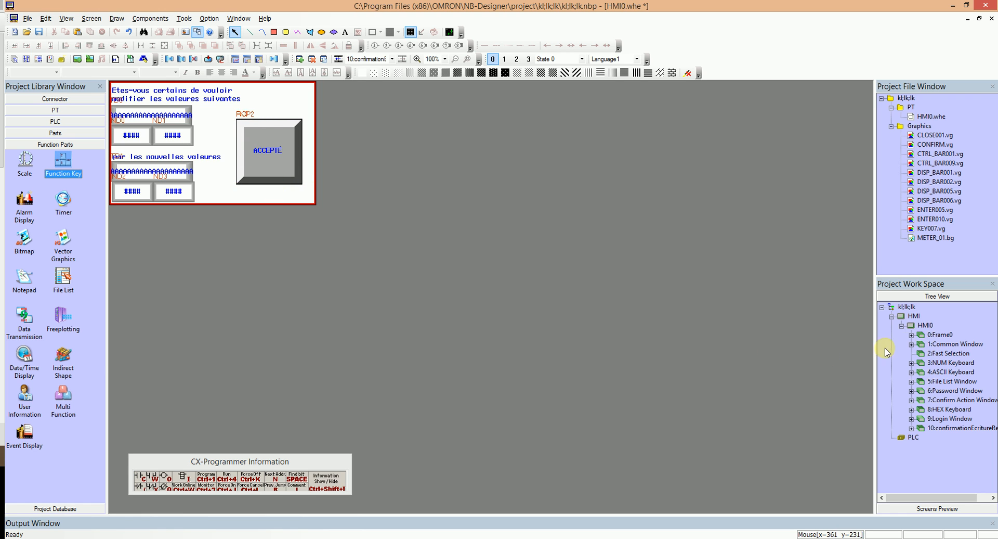
# Step: Delete the Ecriture Recette button from screen 0:Frame0
pyautogui.doubleClick(940, 335)
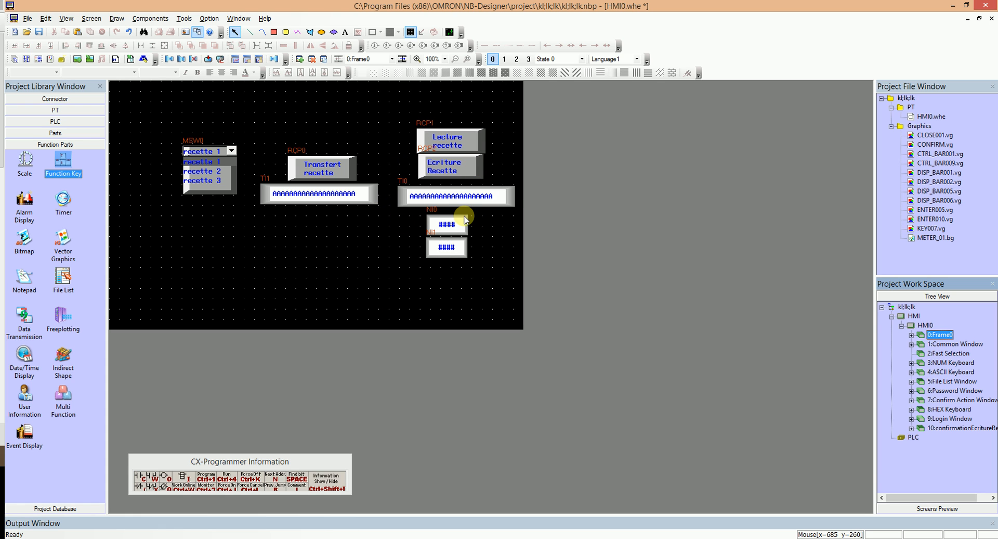
pyautogui.click(458, 166)
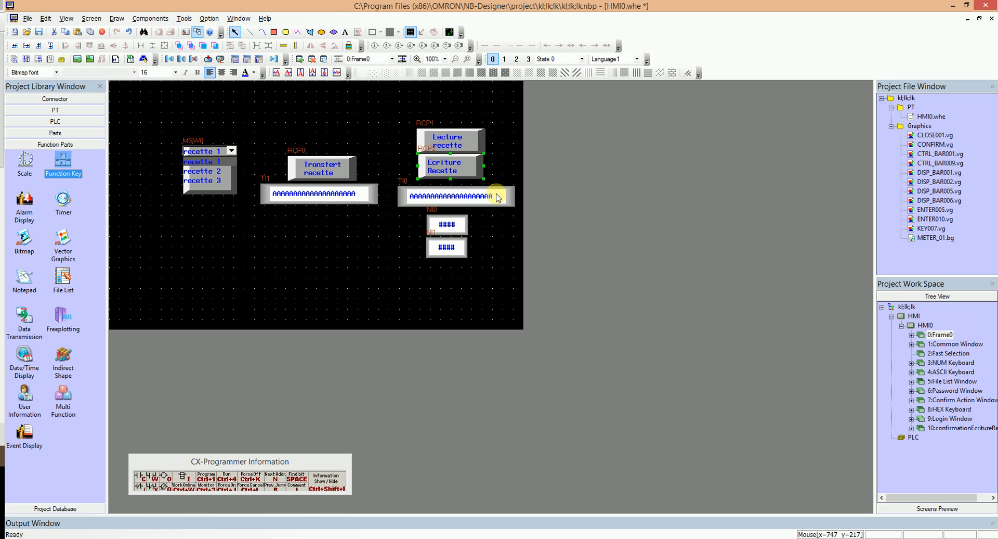
pyautogui.press('Delete')
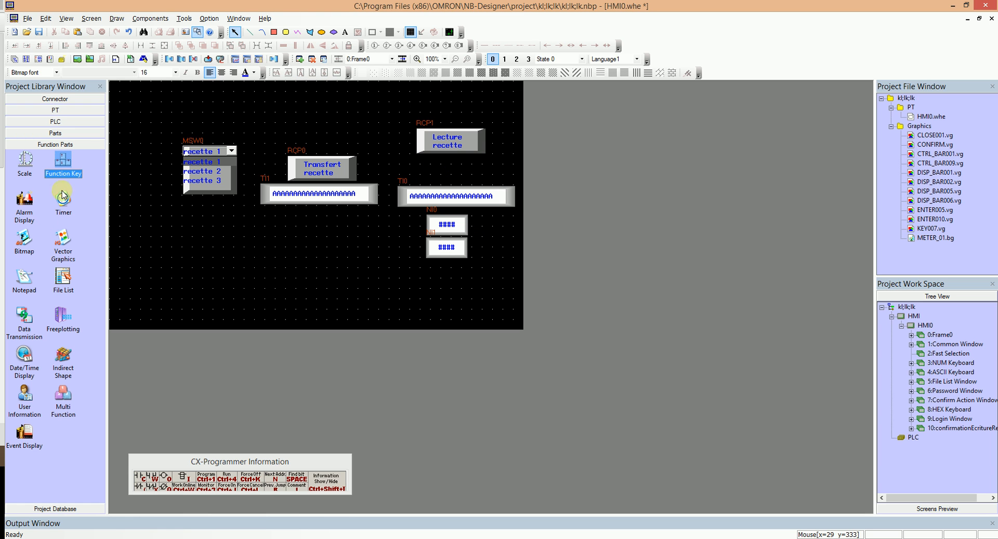
# Step: Add a function key to 0:Frame0 that opens screen 10:confirmationEcritureRecette as a Pop-up Screen
pyautogui.moveTo(61, 162); pyautogui.dragTo(423, 221)
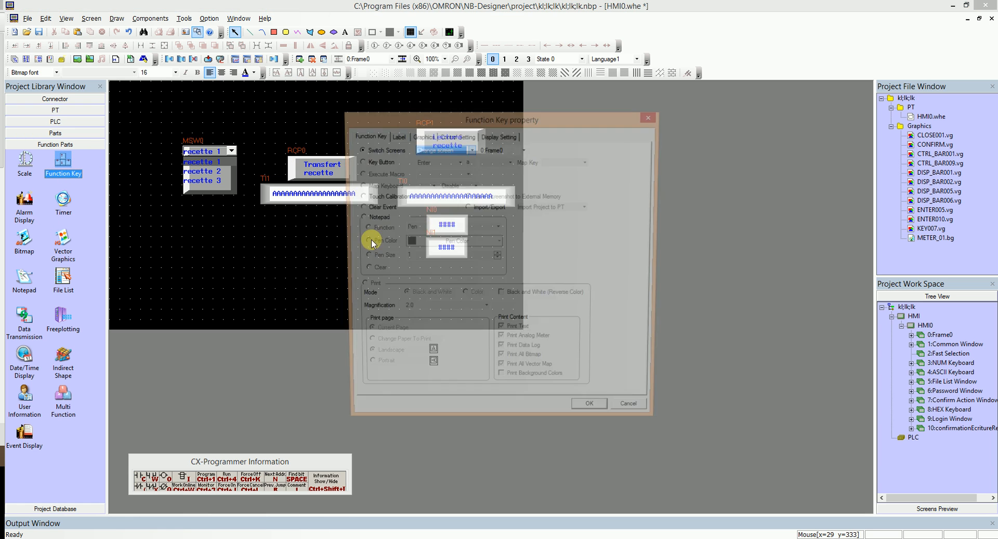
pyautogui.click(424, 150)
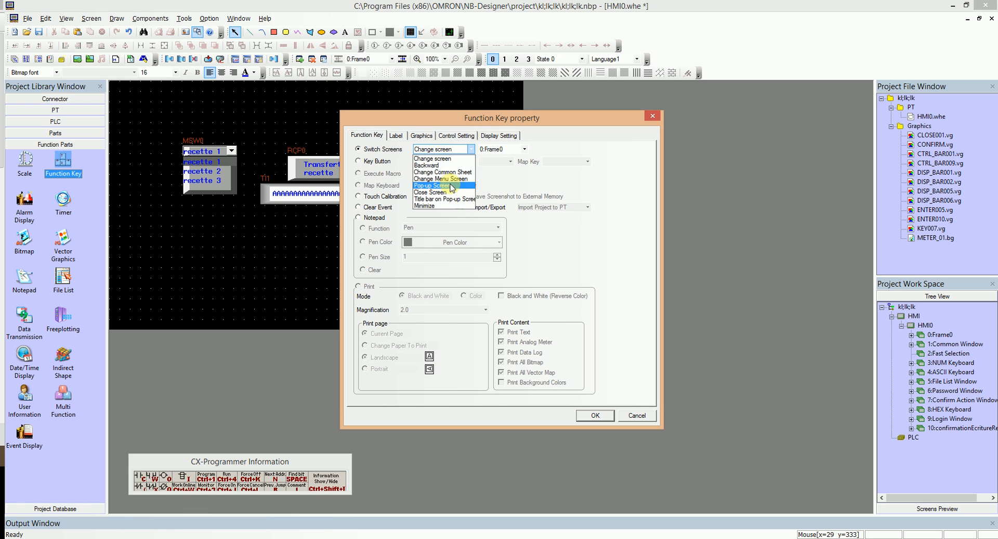
pyautogui.click(448, 185)
pyautogui.click(500, 149)
pyautogui.scroll(-2, 510, 193)
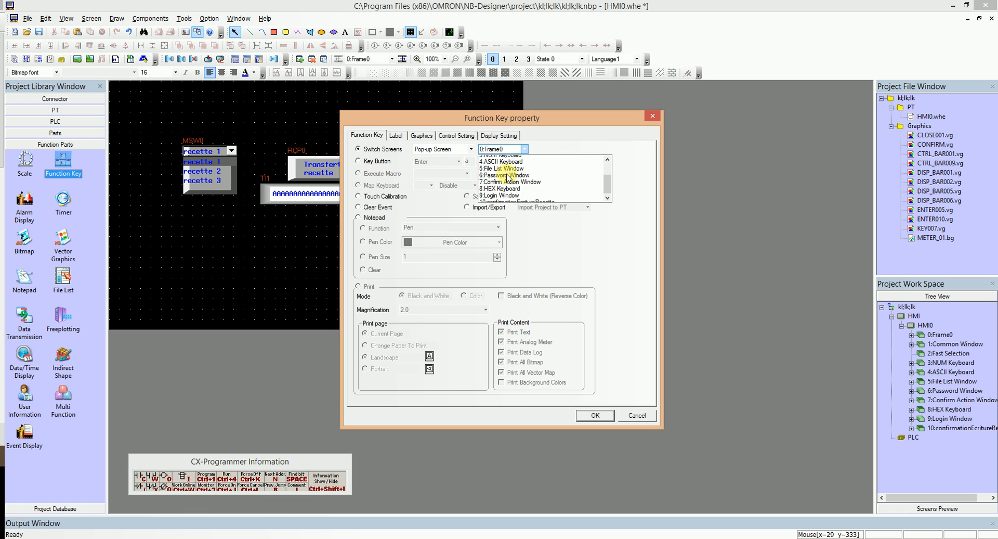
pyautogui.click(509, 199)
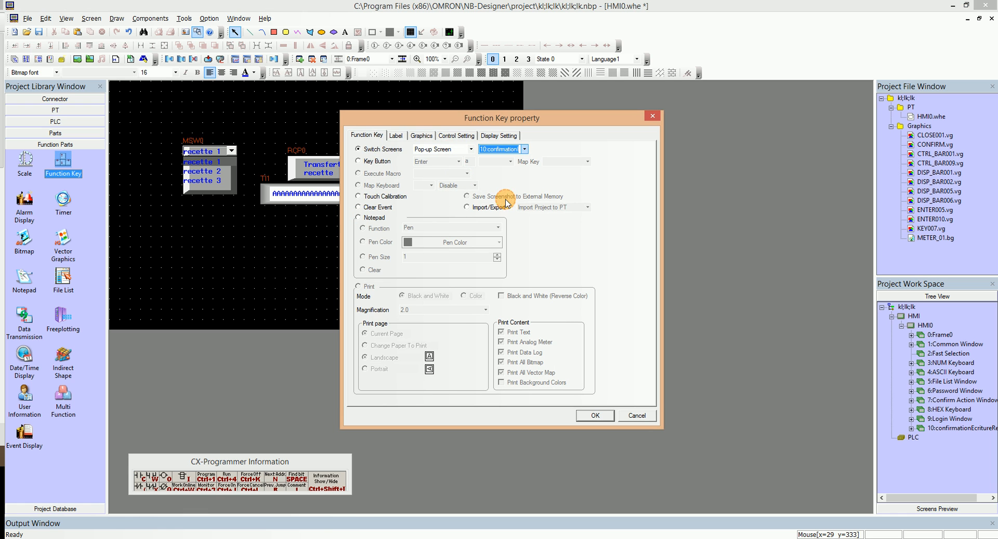
# Step: Label the function key "Ecriture recette" on two lines, place it directly below the Lecture recette button and widen it to match
pyautogui.click(420, 137)
pyautogui.click(396, 136)
pyautogui.click(364, 152)
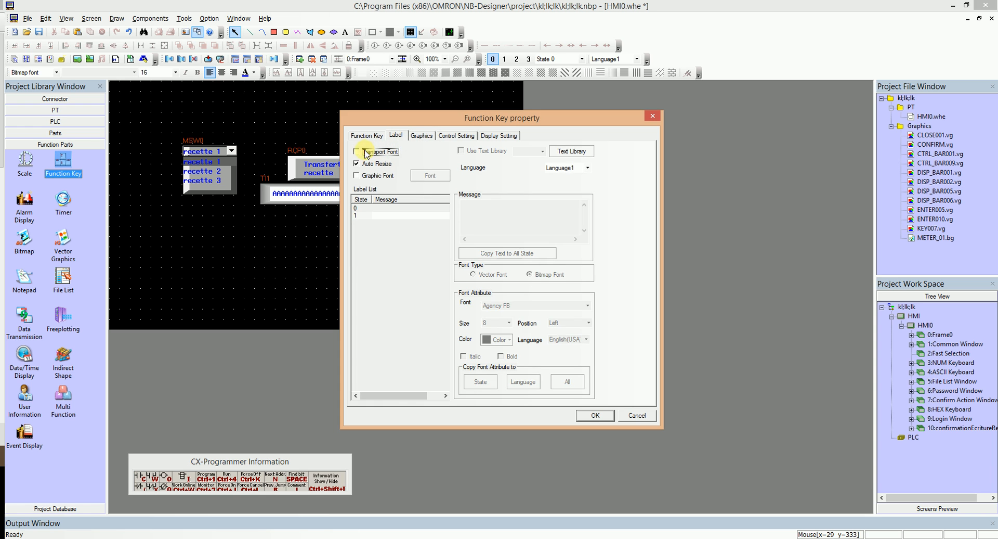
pyautogui.click(475, 205)
pyautogui.write('Ecriture')
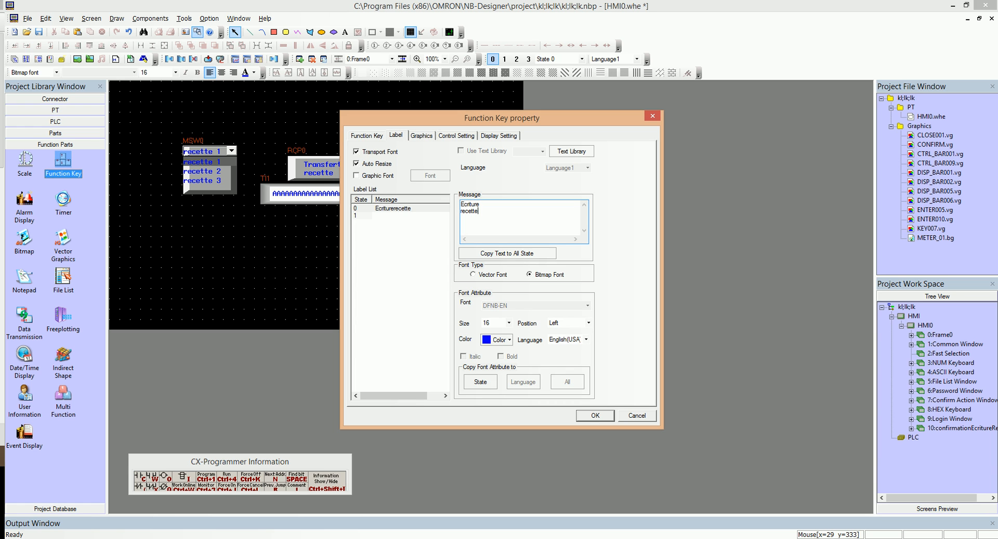
pyautogui.click(595, 415)
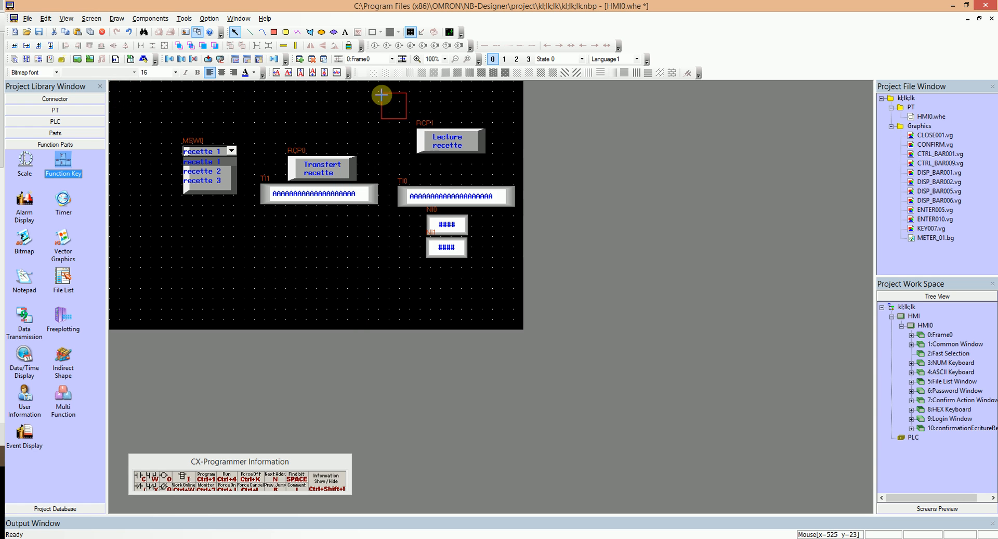
pyautogui.click(418, 153)
pyautogui.moveTo(450, 164); pyautogui.dragTo(484, 164)
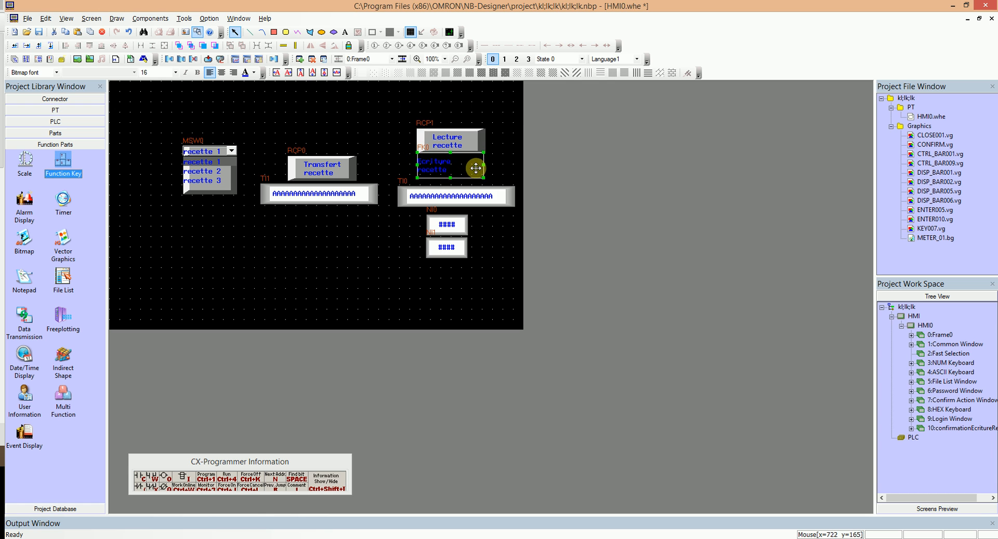
# Step: Give the Ecriture recette function key the vector graphic CTRL_BAR001.vg
pyautogui.doubleClick(432, 172)
pyautogui.click(420, 135)
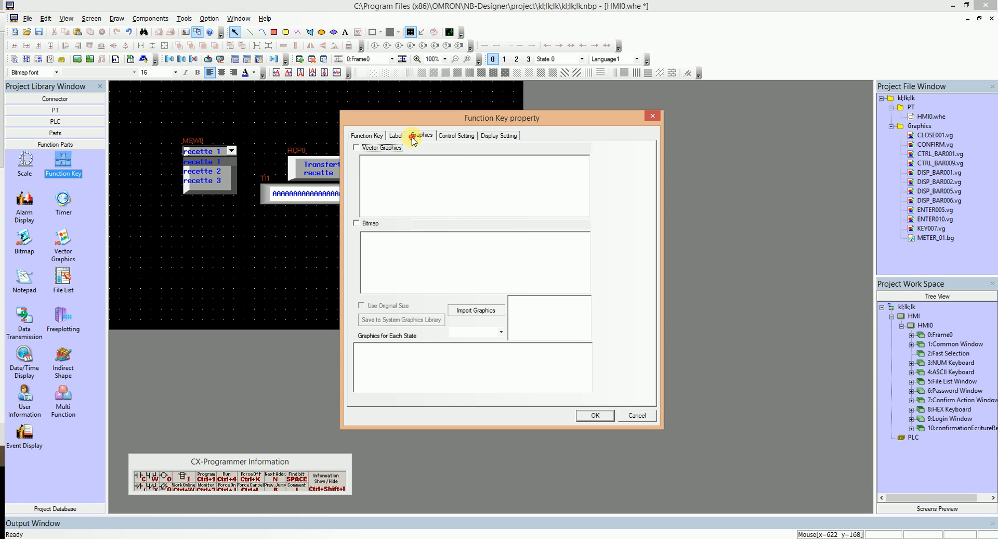
pyautogui.click(356, 148)
pyautogui.click(458, 174)
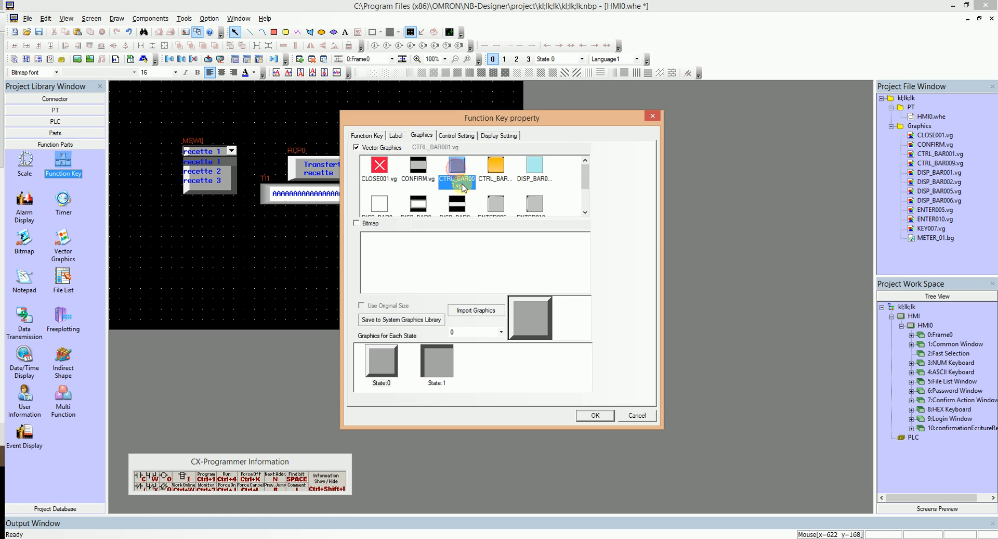
pyautogui.click(595, 415)
# Step: Nudge the Ecriture recette label slightly inward on its button and save the project
pyautogui.click(433, 155)
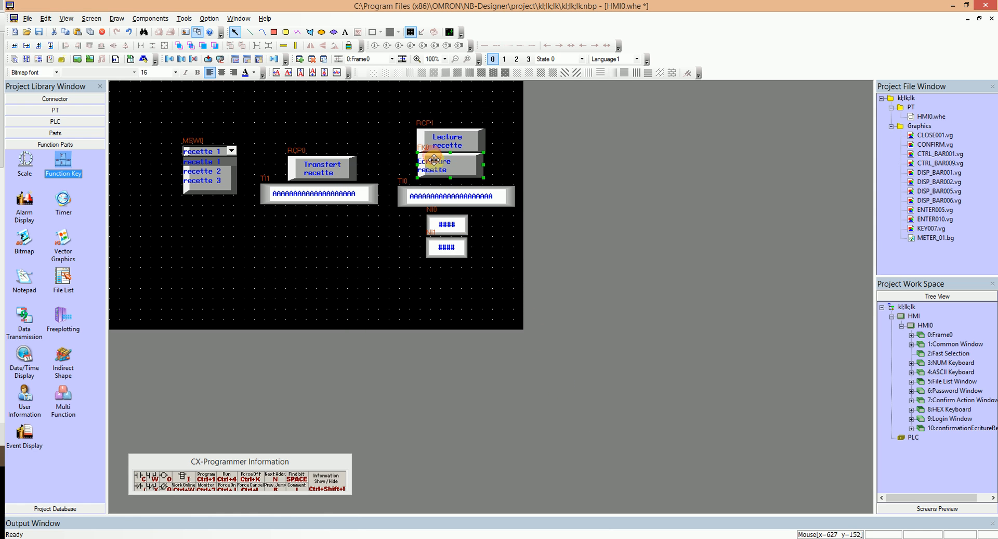
pyautogui.press('Right')
pyautogui.press('Right')
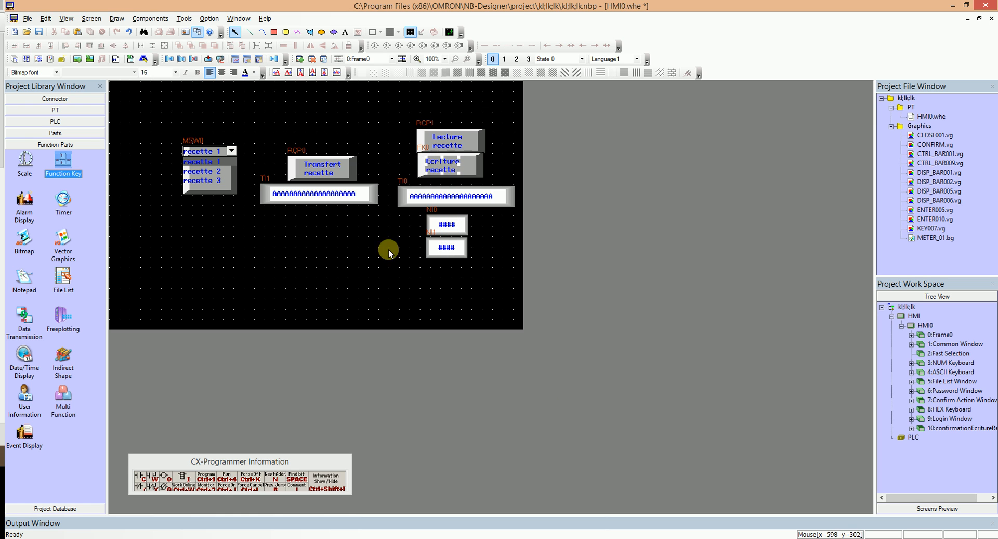
pyautogui.click(329, 272)
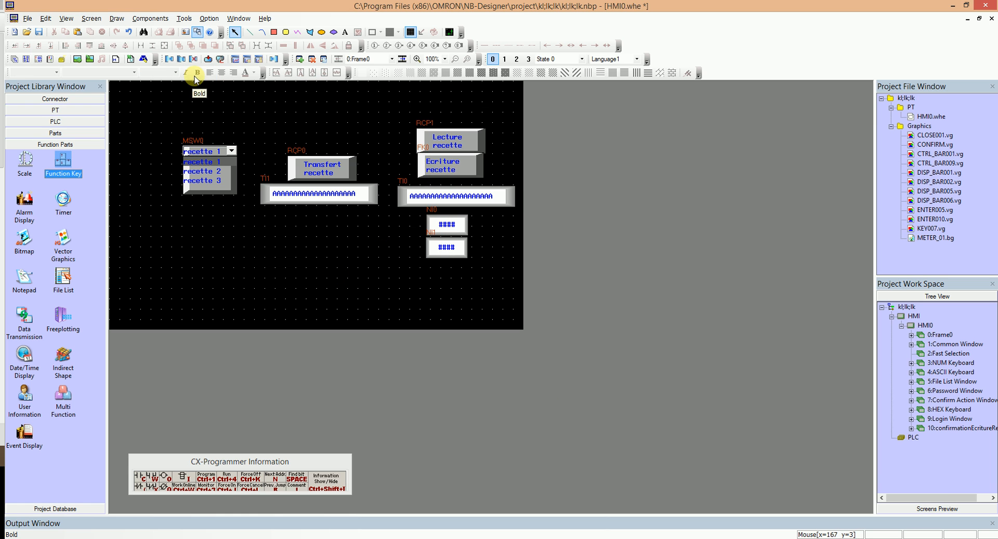
pyautogui.hotkey('ctrl', 's')
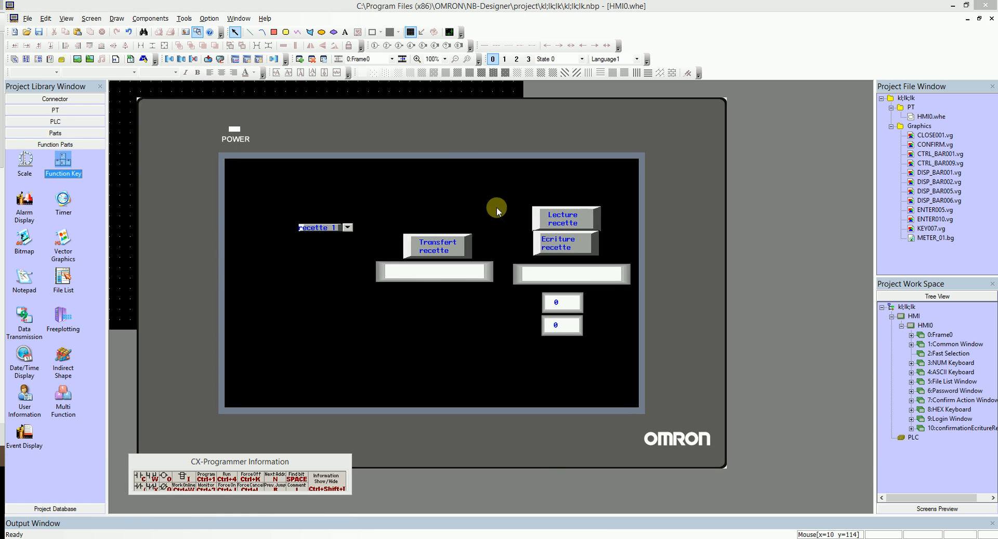
# Step: In the simulated panel, test reading a recipe, select recette 2 and read its values
pyautogui.click(551, 215)
pyautogui.click(348, 229)
pyautogui.click(332, 246)
pyautogui.click(525, 224)
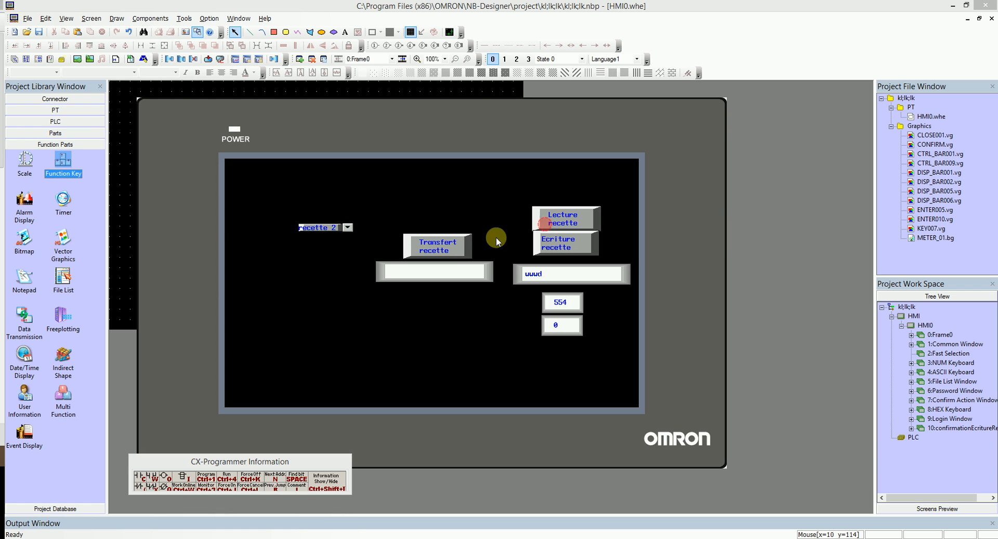
# Step: Select recette 3 in the simulation, read it and change its name to "sdf"
pyautogui.click(348, 228)
pyautogui.click(330, 255)
pyautogui.click(547, 278)
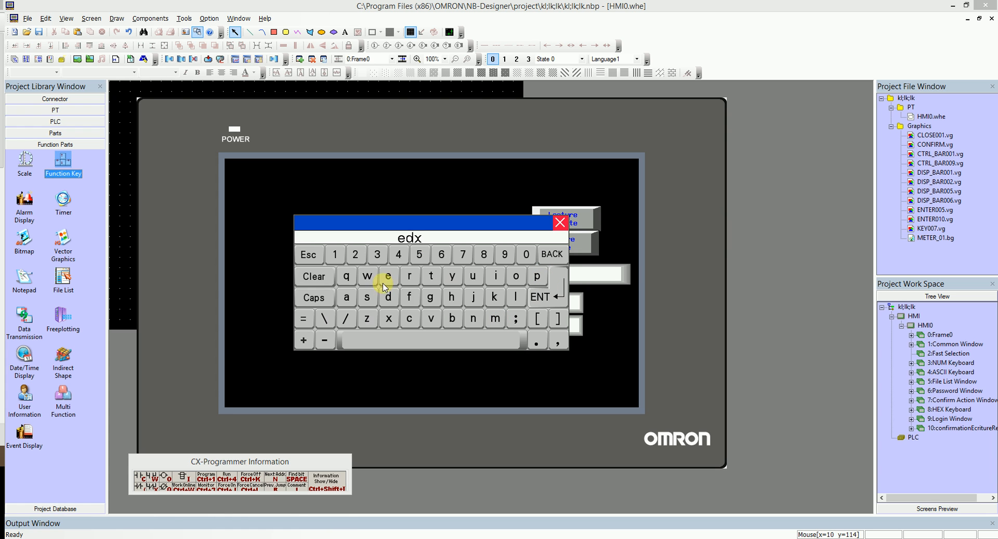
pyautogui.click(368, 298)
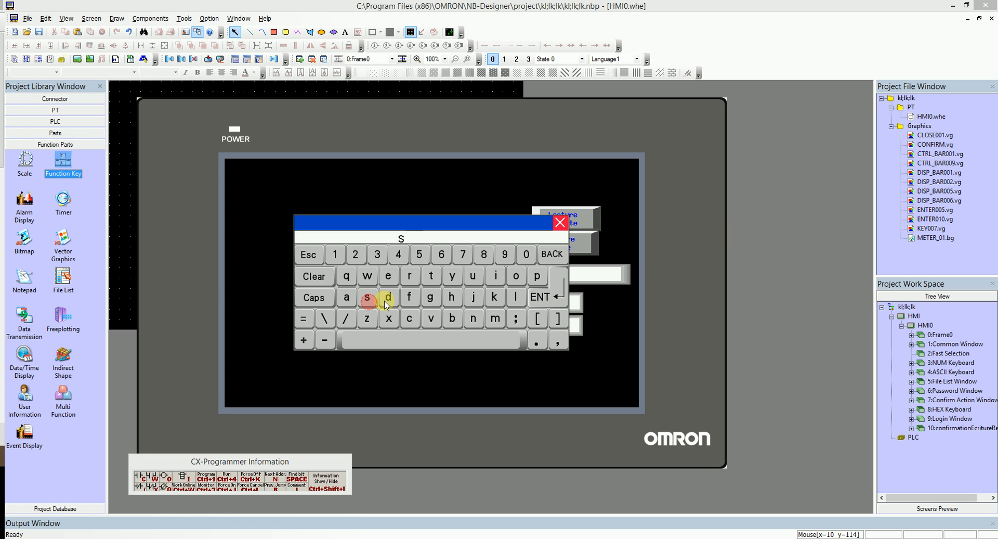
pyautogui.click(535, 298)
# Step: Request writing the recipe, accept the change in the confirmation pop-up and transfer the recipe to check the written name
pyautogui.click(568, 242)
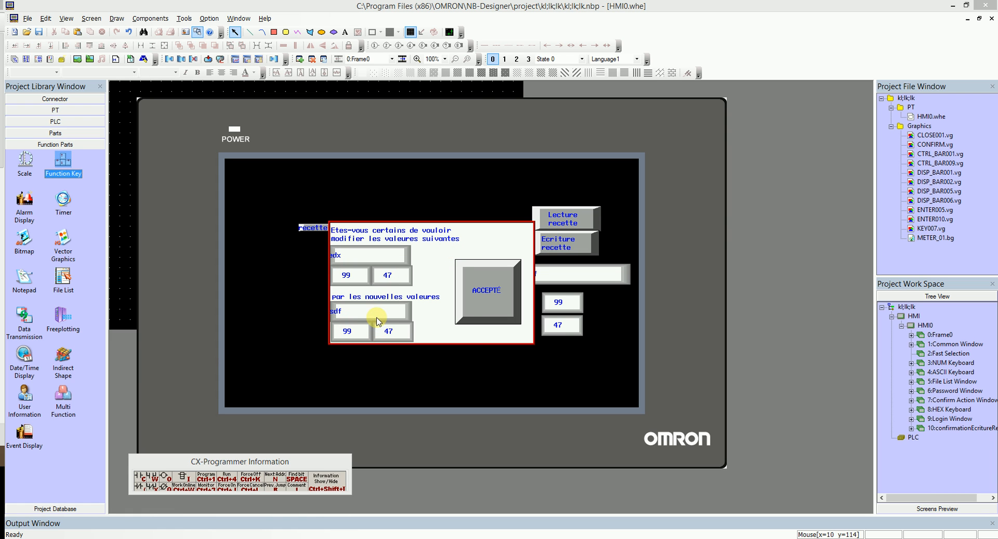
pyautogui.click(477, 292)
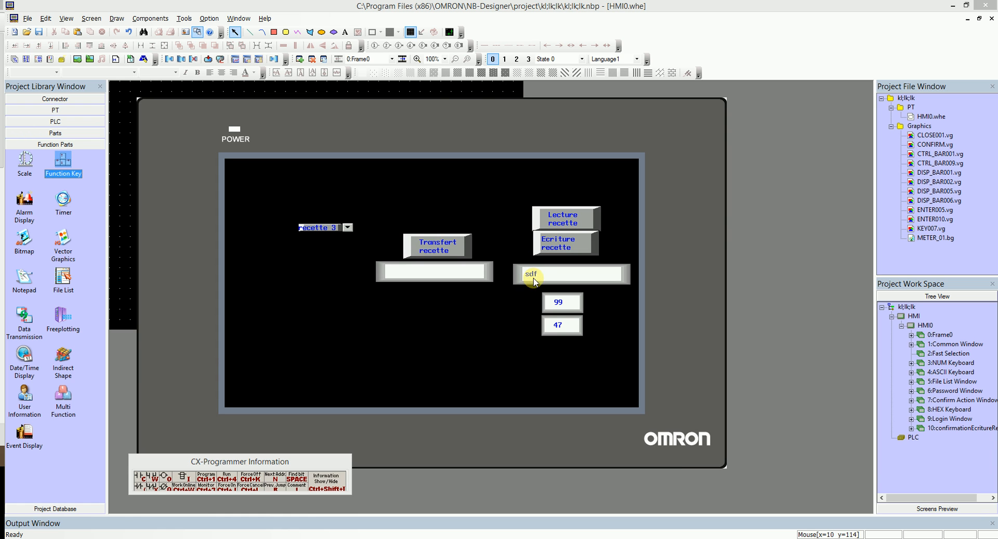
pyautogui.click(433, 246)
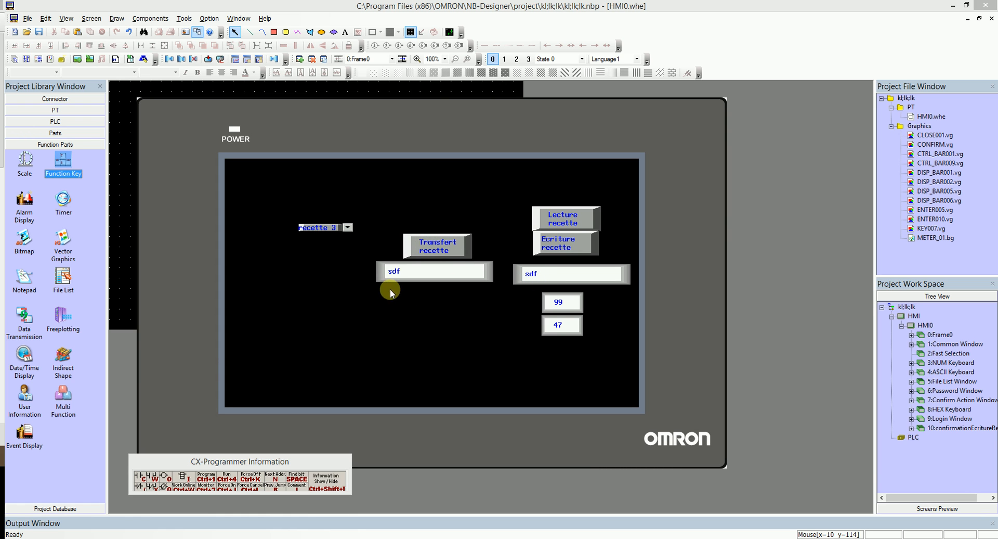